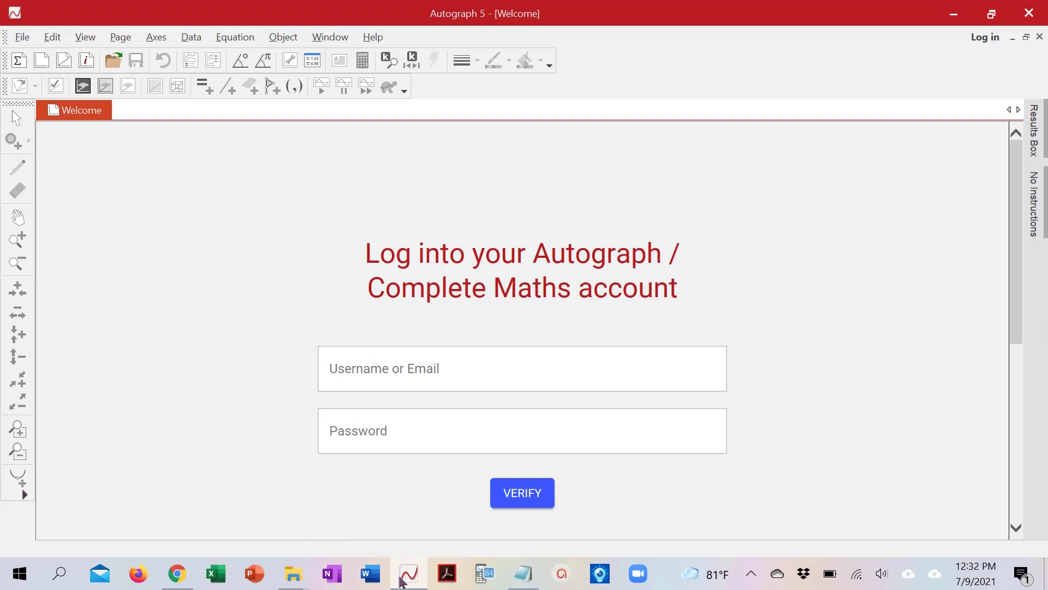
Start a new 3D graph page (Page 1) and drag the empty x, y, z axes to a new viewing angle.
mouse_move(421, 573)
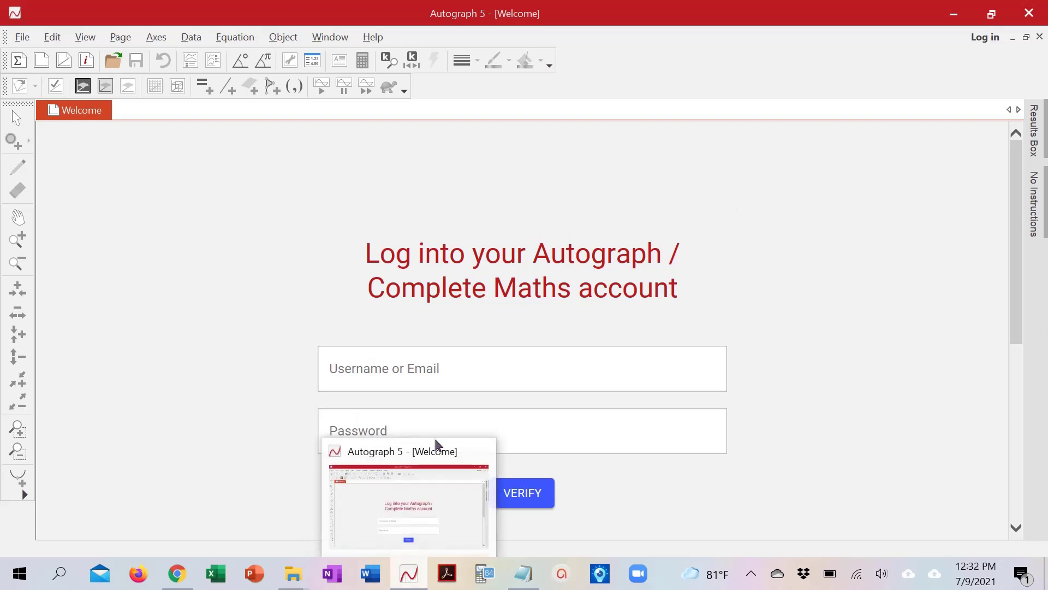
click(64, 63)
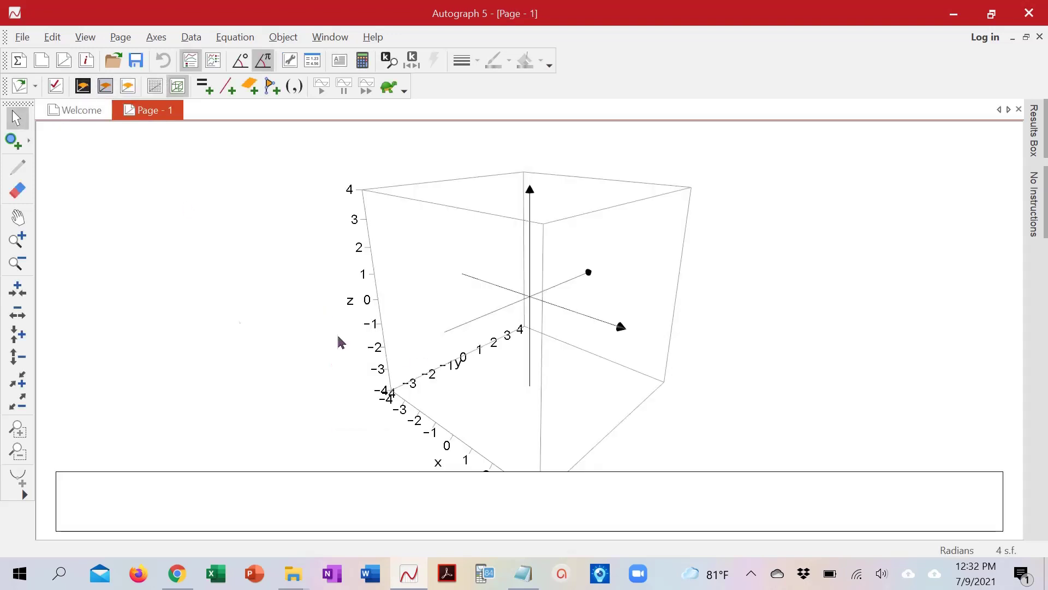
drag(340, 342, 581, 329)
drag(358, 307, 498, 218)
drag(595, 248, 551, 272)
drag(393, 272, 568, 256)
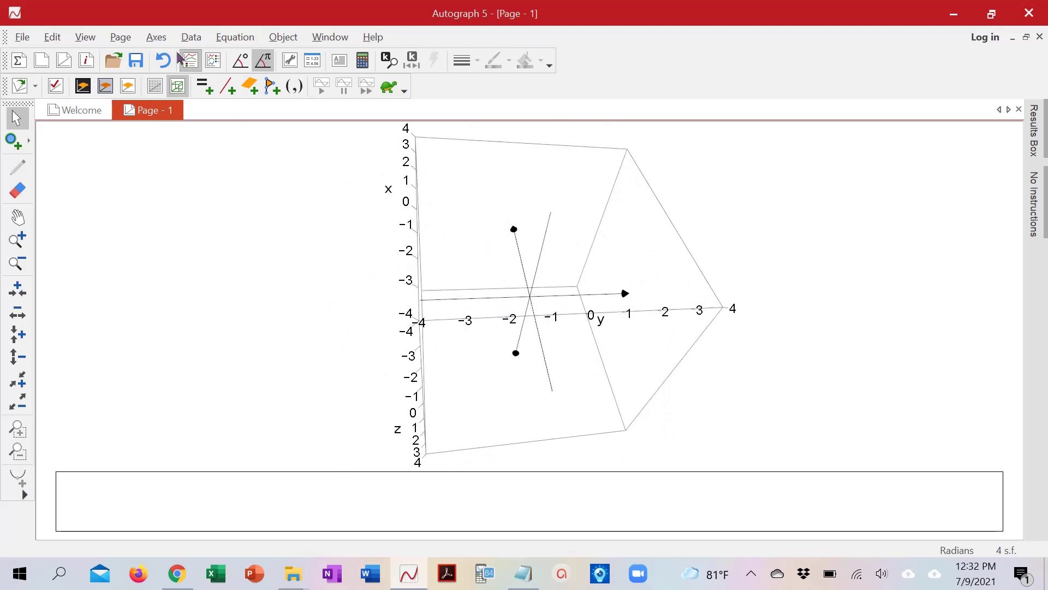
Turn off the axes key and hide the z-axis in the axes options.
click(156, 41)
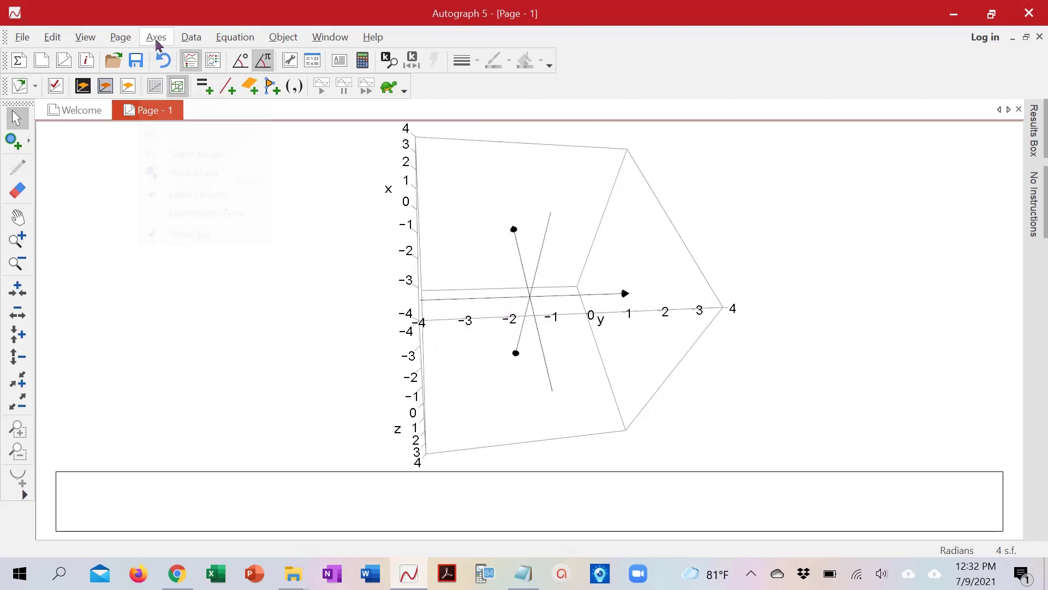
click(188, 234)
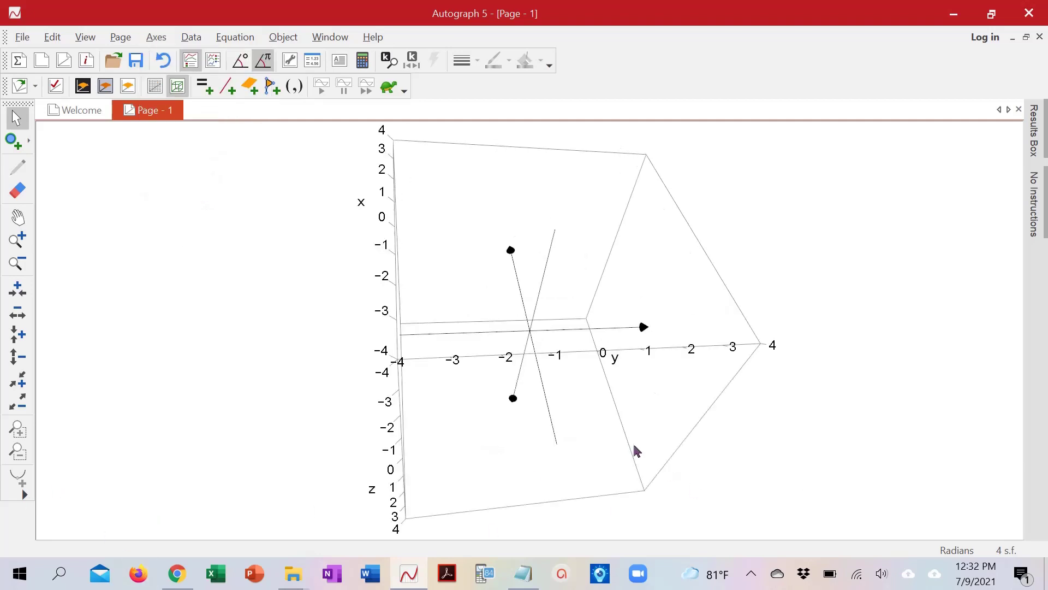
click(156, 36)
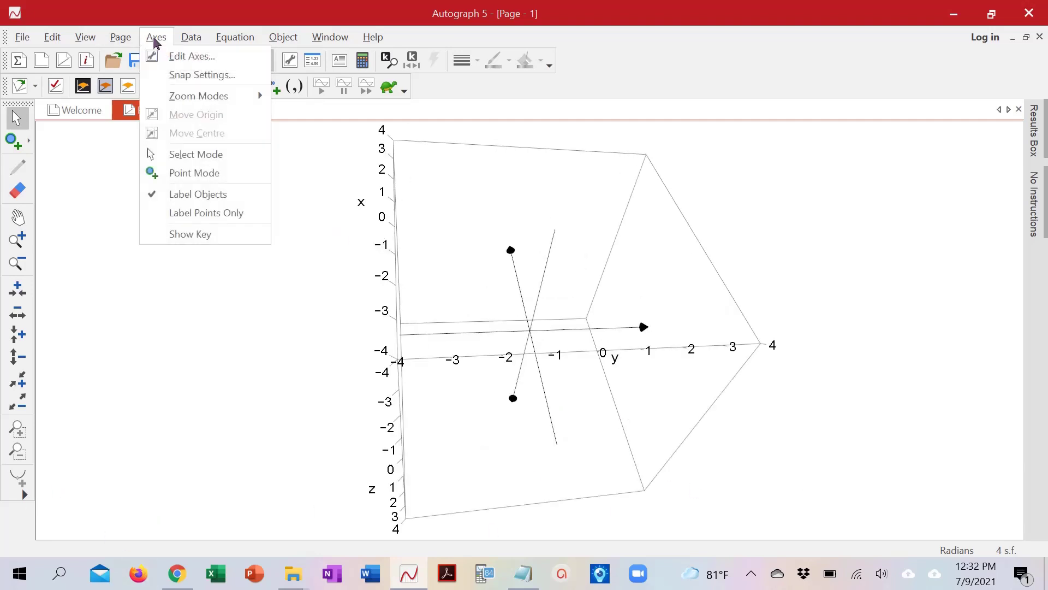
click(175, 56)
click(143, 167)
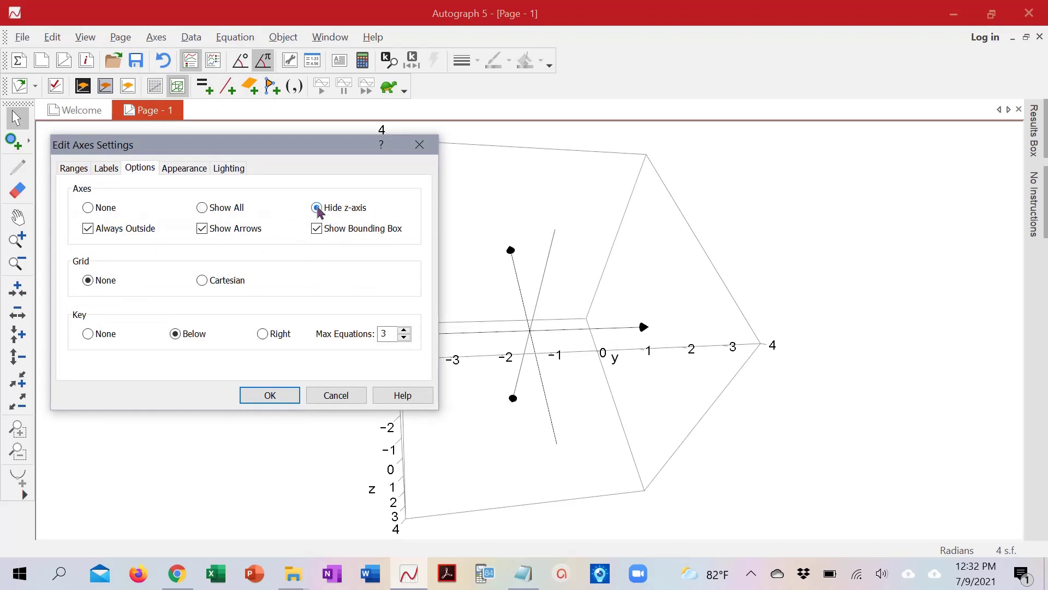
click(273, 398)
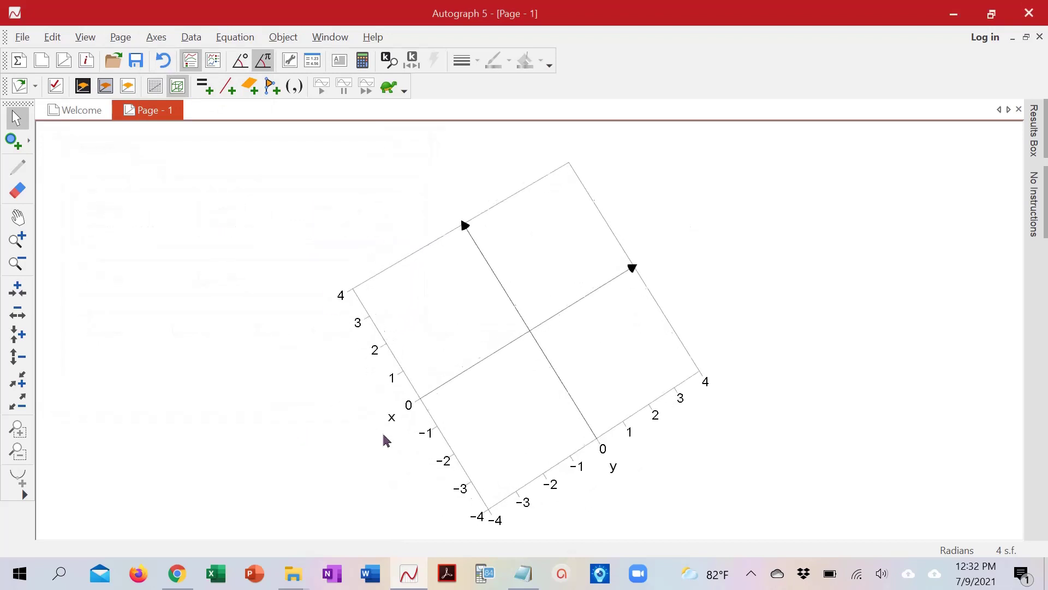
mouse_move(385, 440)
mouse_down()
mouse_move(534, 463)
mouse_move(381, 447)
mouse_up()
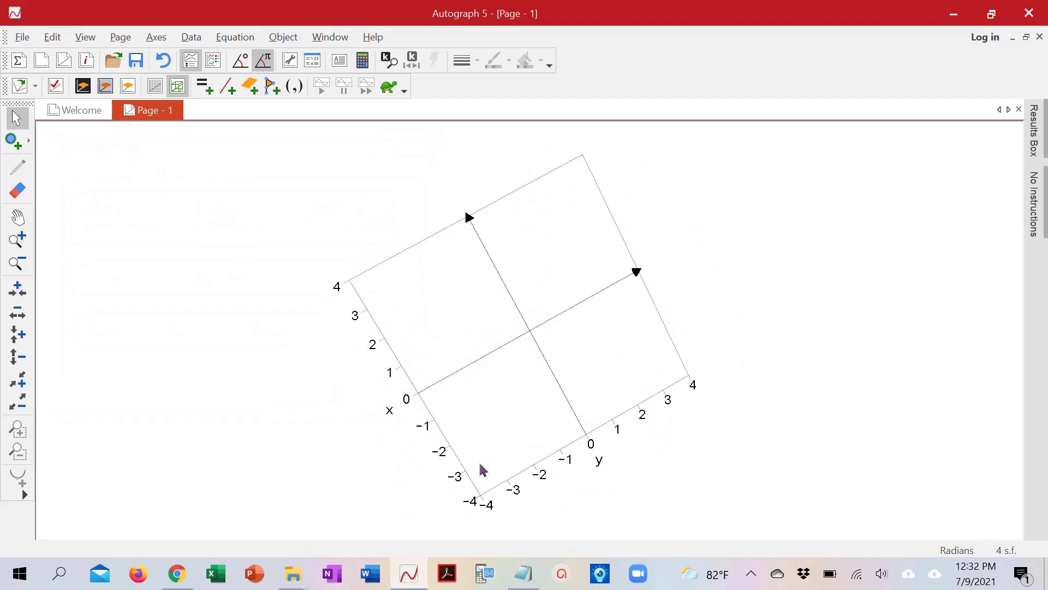
Untick Always Outside so the axes pass through the origin, then turn to a face-on x-y view.
click(163, 42)
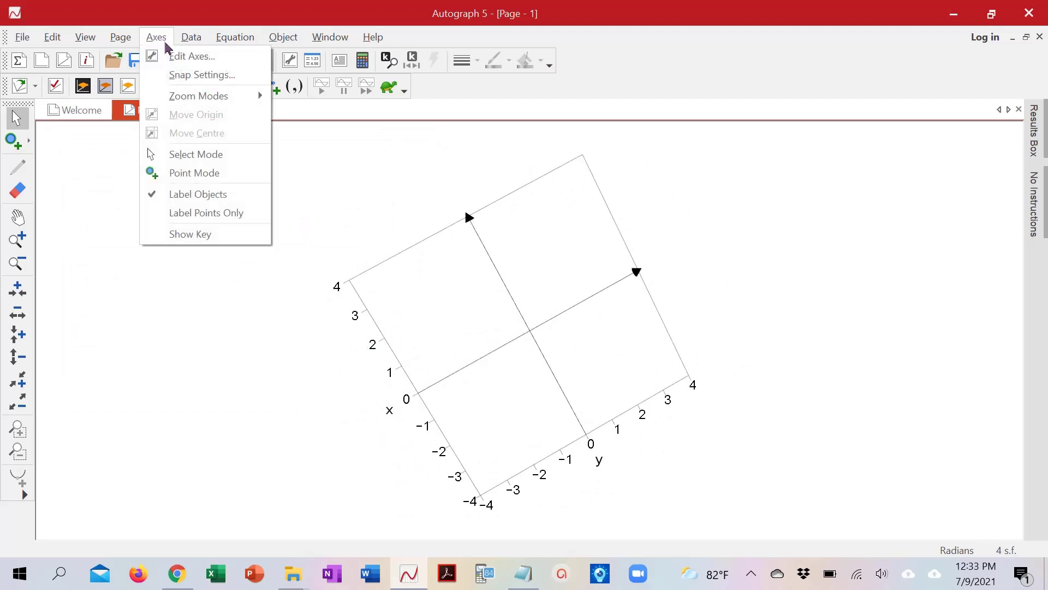
click(188, 56)
click(143, 168)
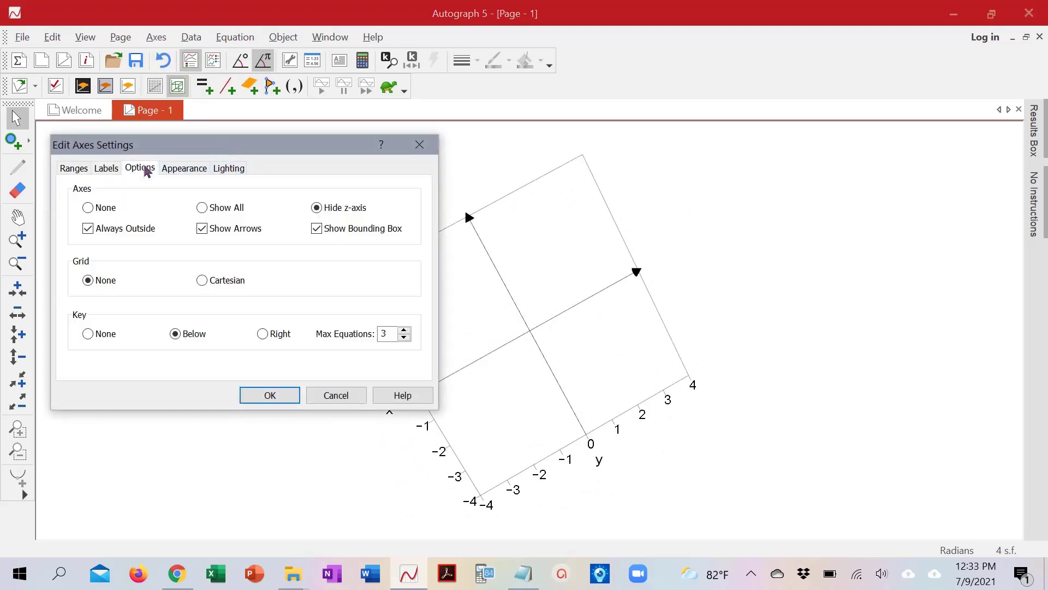
click(88, 228)
click(270, 394)
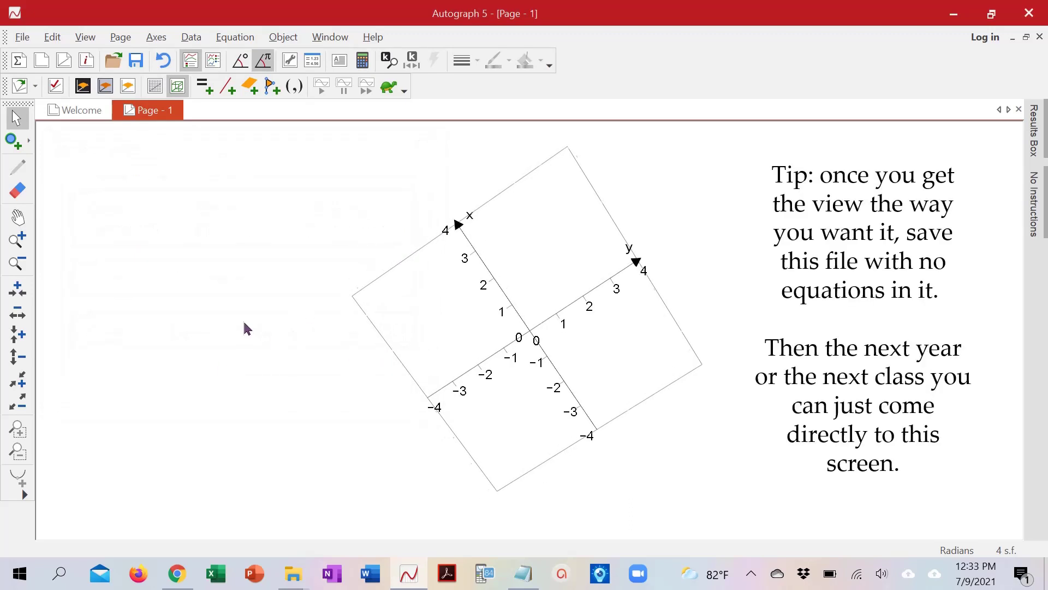
drag(247, 327, 280, 304)
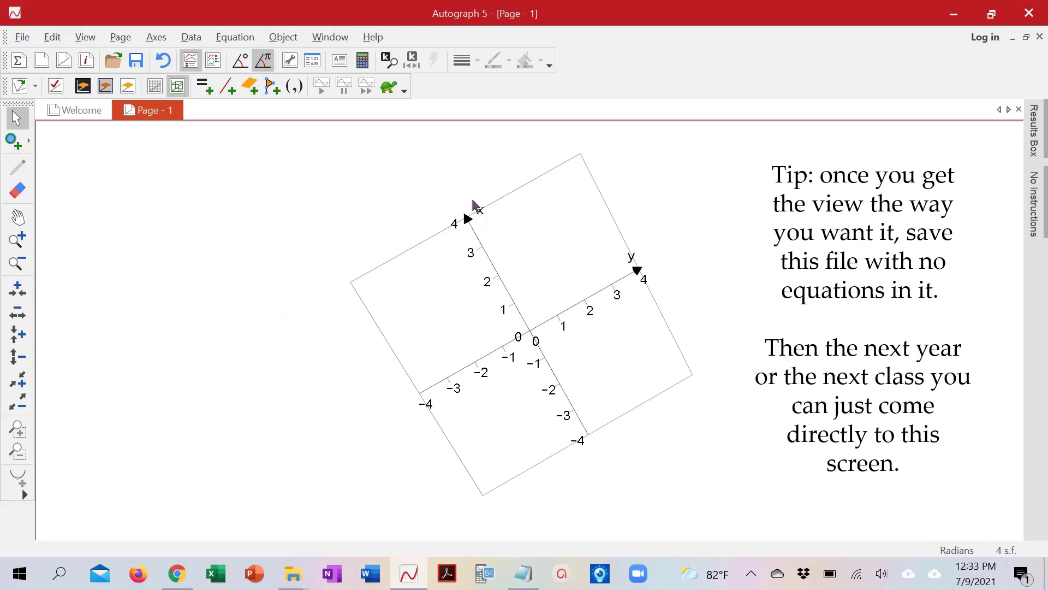
drag(470, 187, 302, 320)
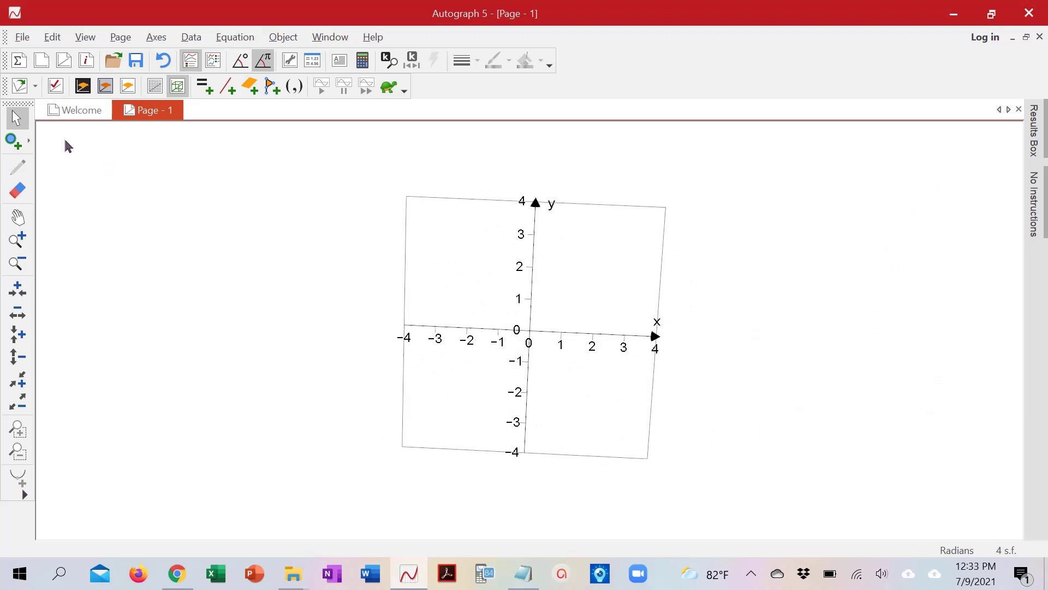
Add the equation y=x^2, which plots as a 3D surface.
click(205, 87)
text(y=x^2)
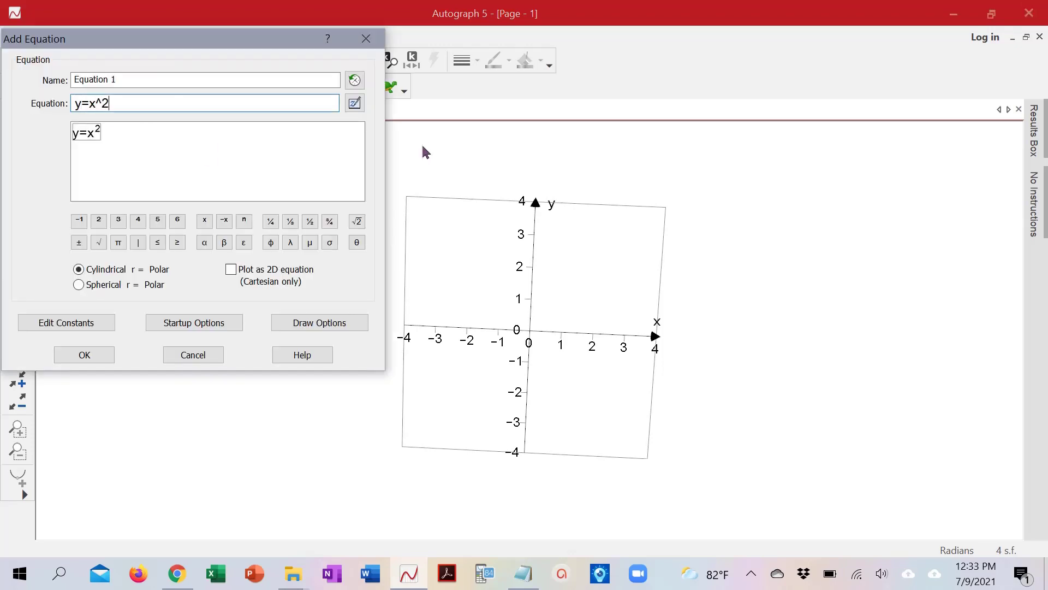
click(84, 355)
mouse_move(293, 295)
mouse_down()
mouse_move(423, 351)
mouse_move(592, 356)
mouse_move(206, 323)
mouse_move(407, 338)
mouse_move(353, 314)
mouse_move(289, 318)
mouse_move(362, 320)
mouse_move(411, 339)
mouse_up()
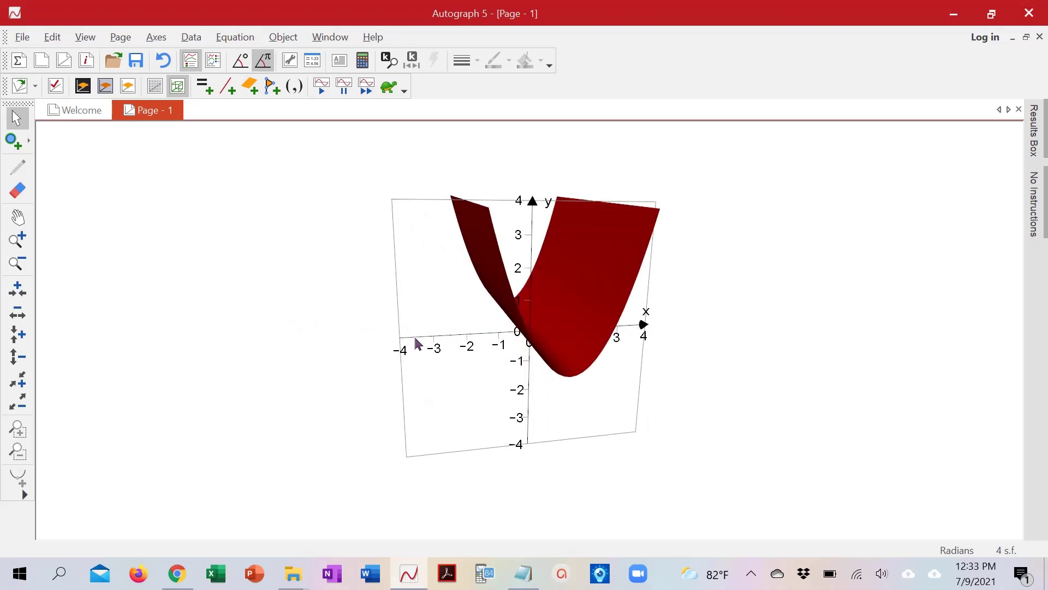
Switch y=x^2 to Plot as 2D equation, giving a red parabola.
click(611, 259)
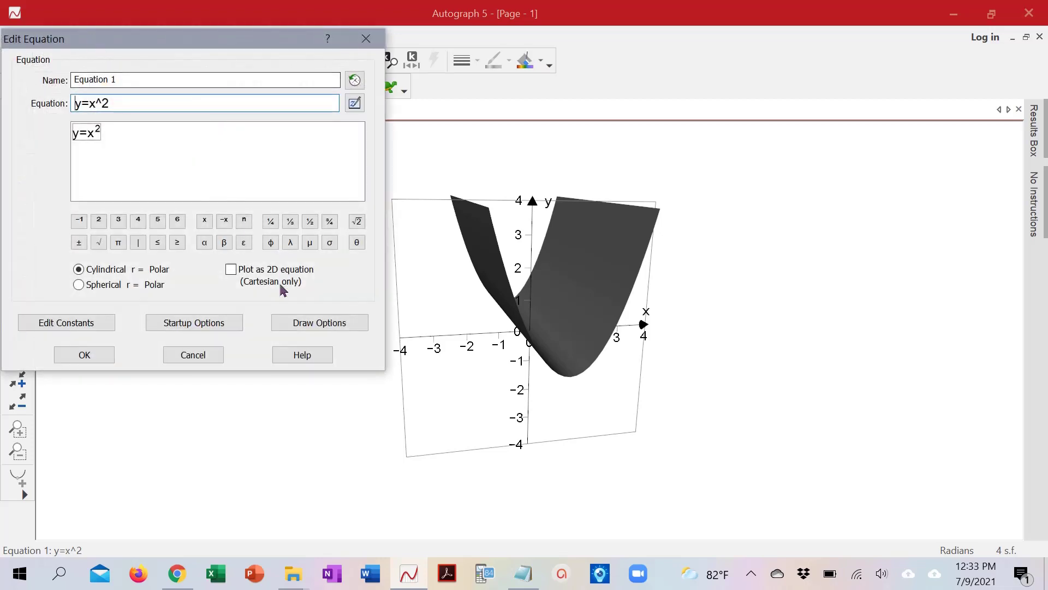
click(230, 270)
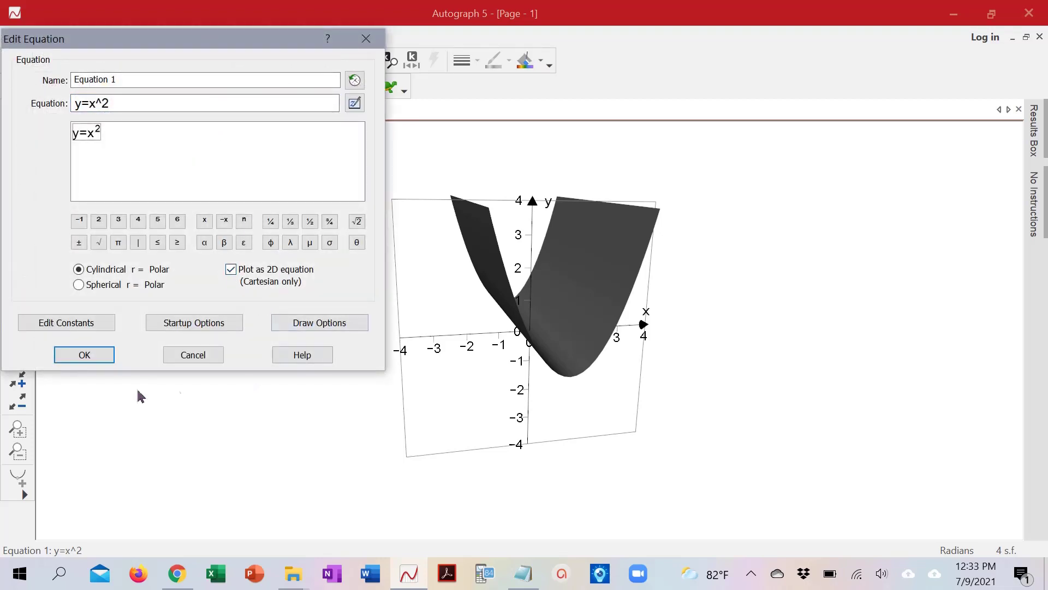
click(85, 355)
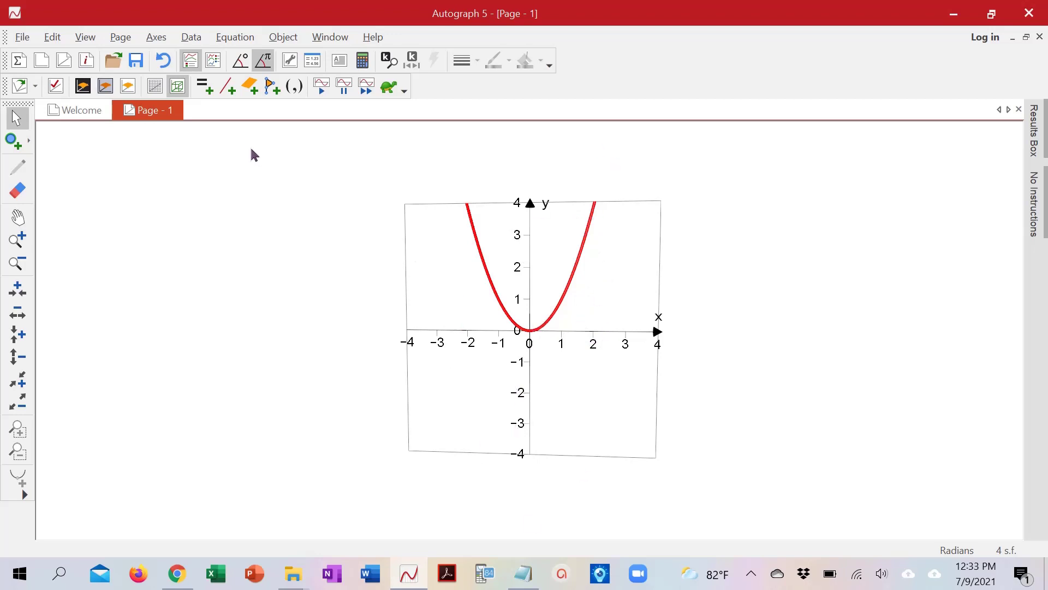
Set the y-axis minimum to -5 and maximum to 5.
click(156, 36)
click(166, 57)
drag(131, 248, 77, 235)
text(-5)
key(Tab)
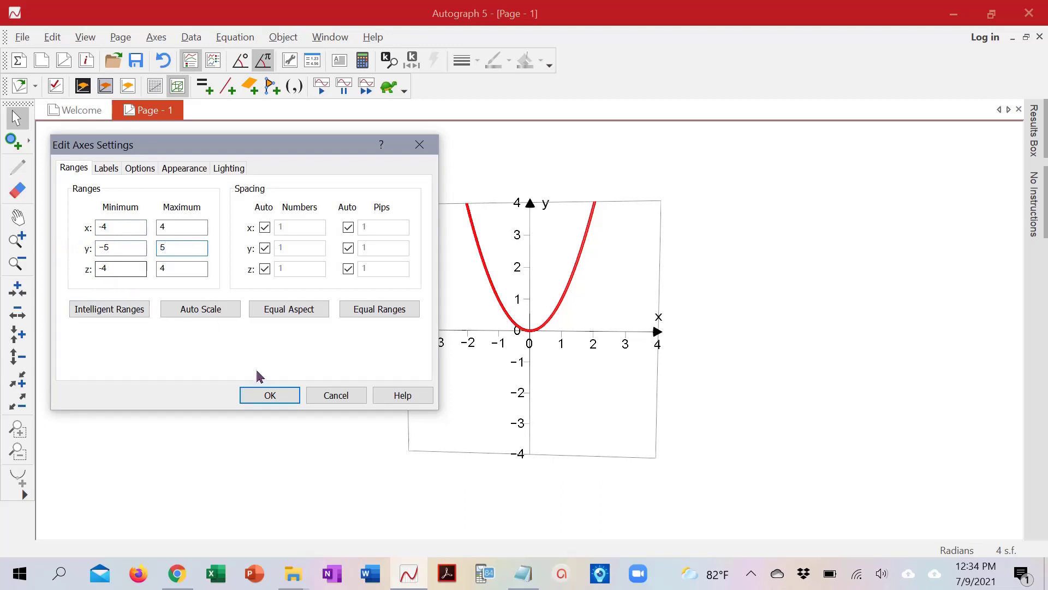
text(5)
click(270, 396)
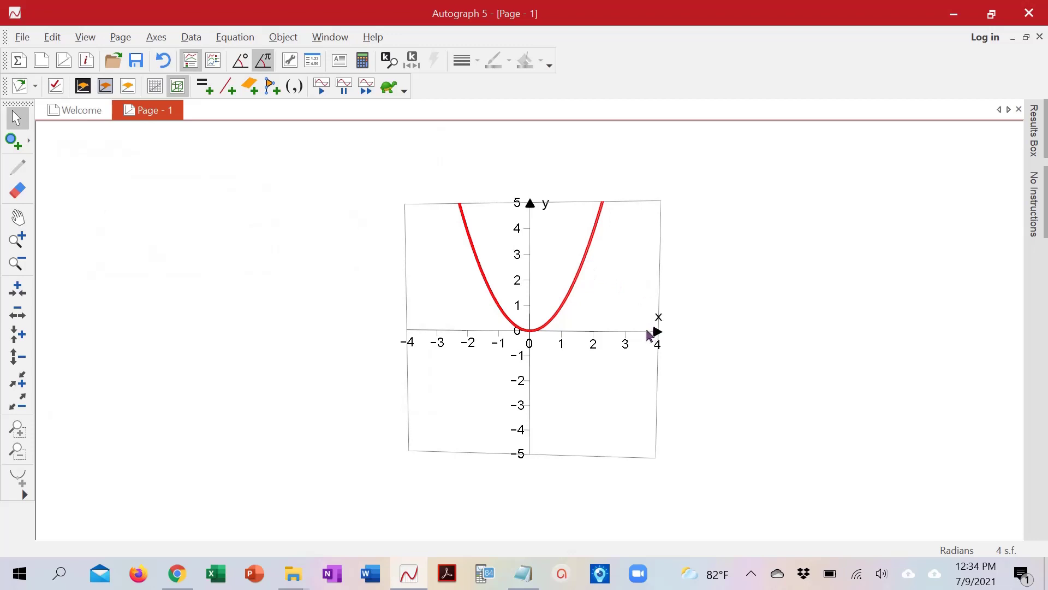
Create a shaded area under y=x^2 from x = 0 to end point 2, measuring 2.667.
click(591, 249)
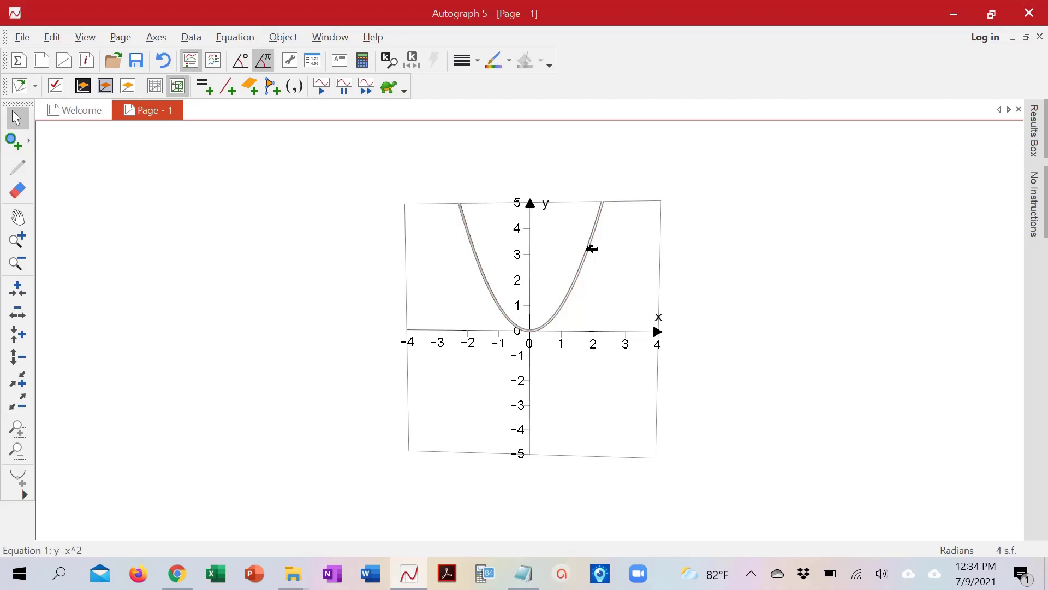
right_click(590, 249)
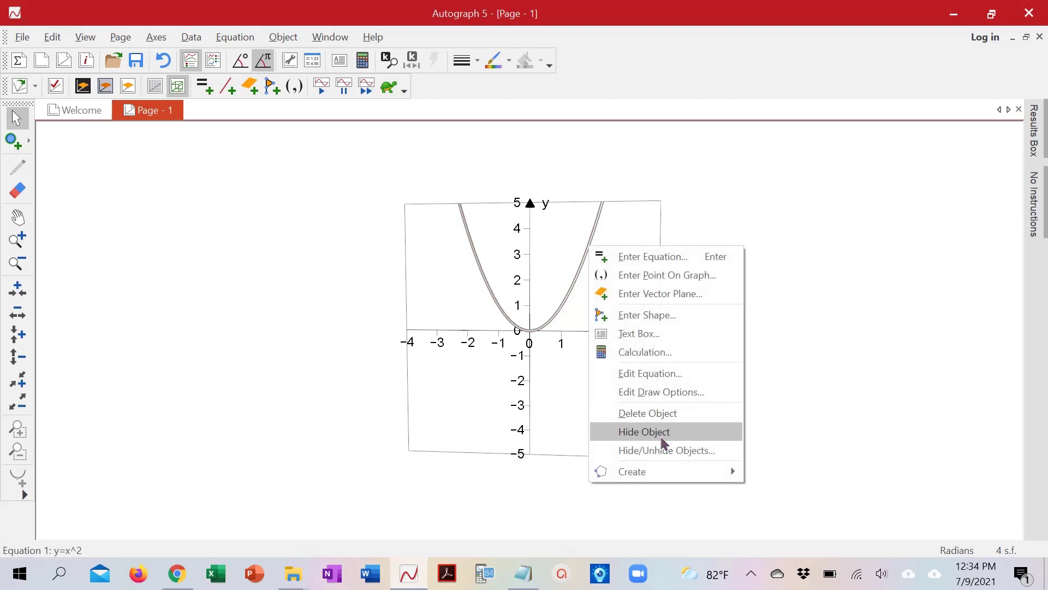
mouse_move(659, 476)
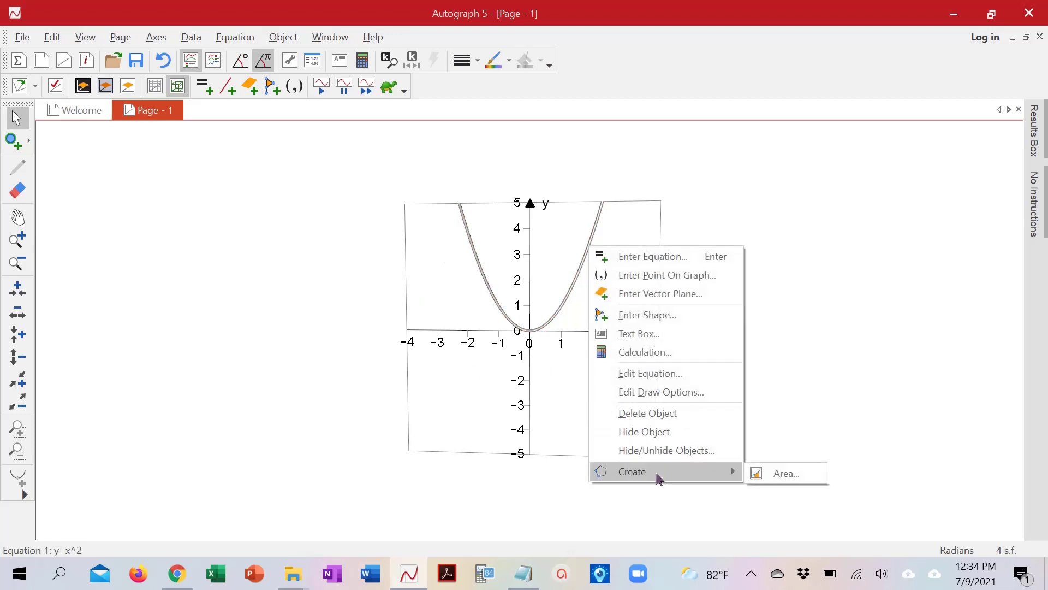
click(784, 481)
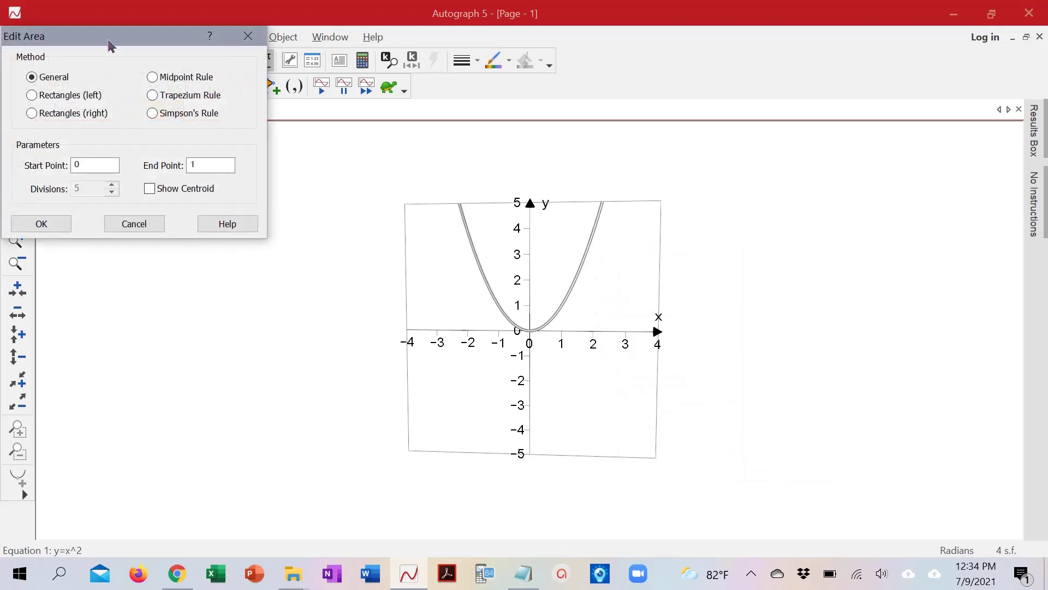
drag(110, 46, 148, 47)
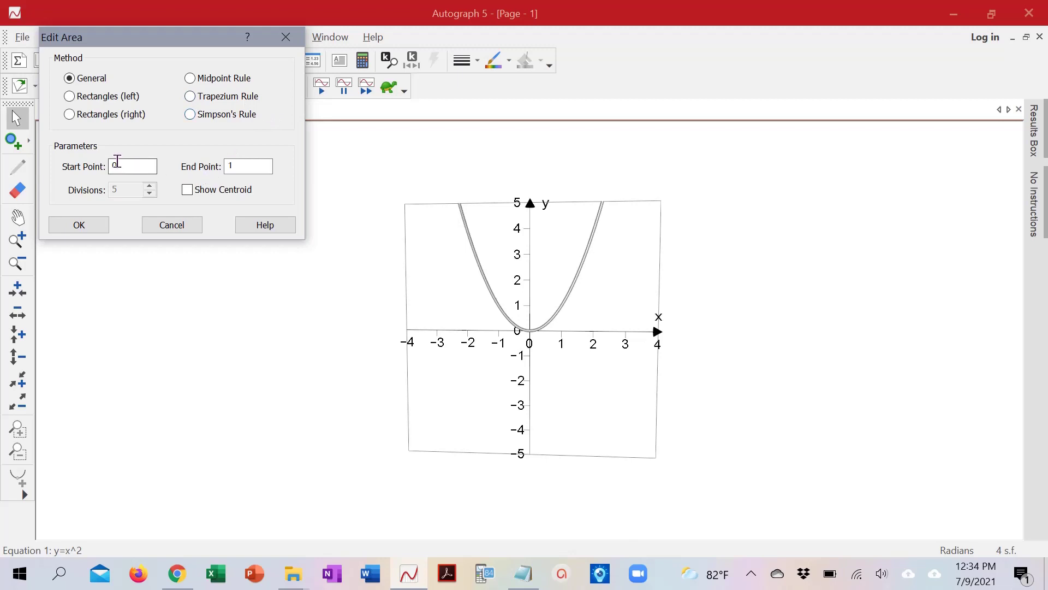
click(231, 170)
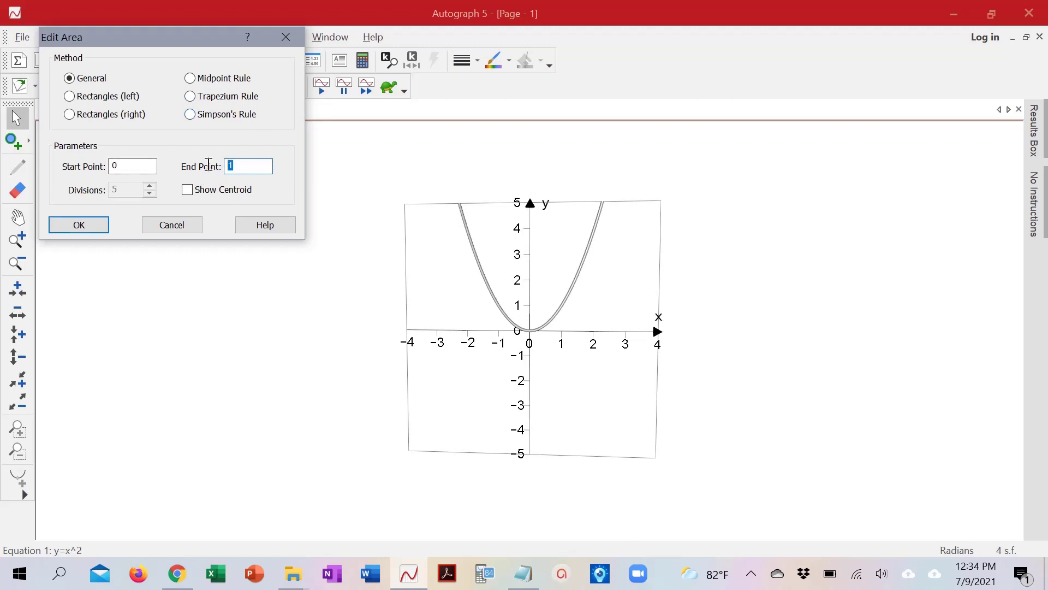
text(2)
click(81, 223)
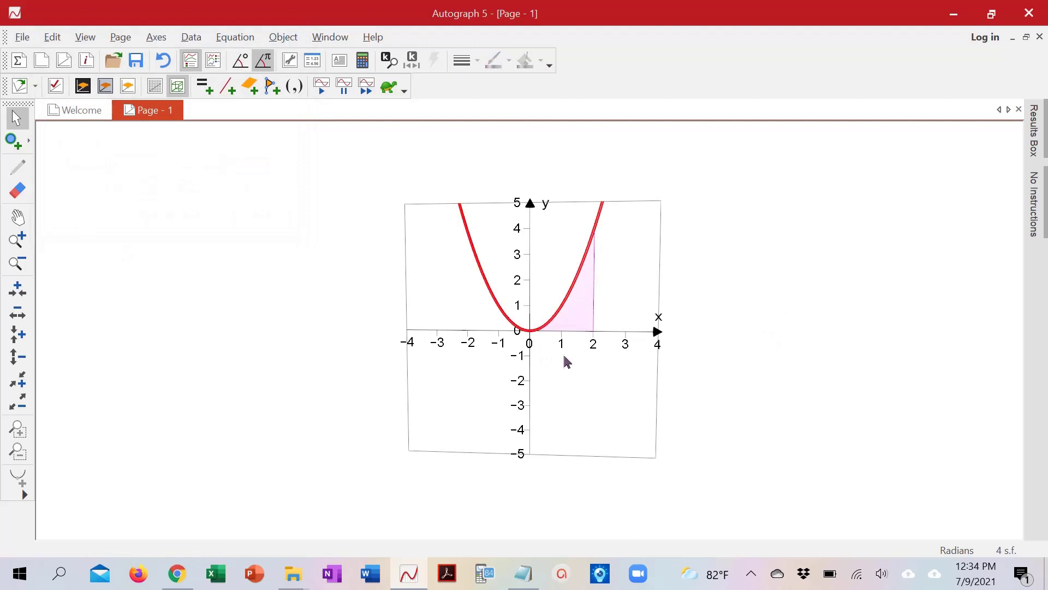
Give the shaded area a blue outline and a lavender fill.
click(588, 307)
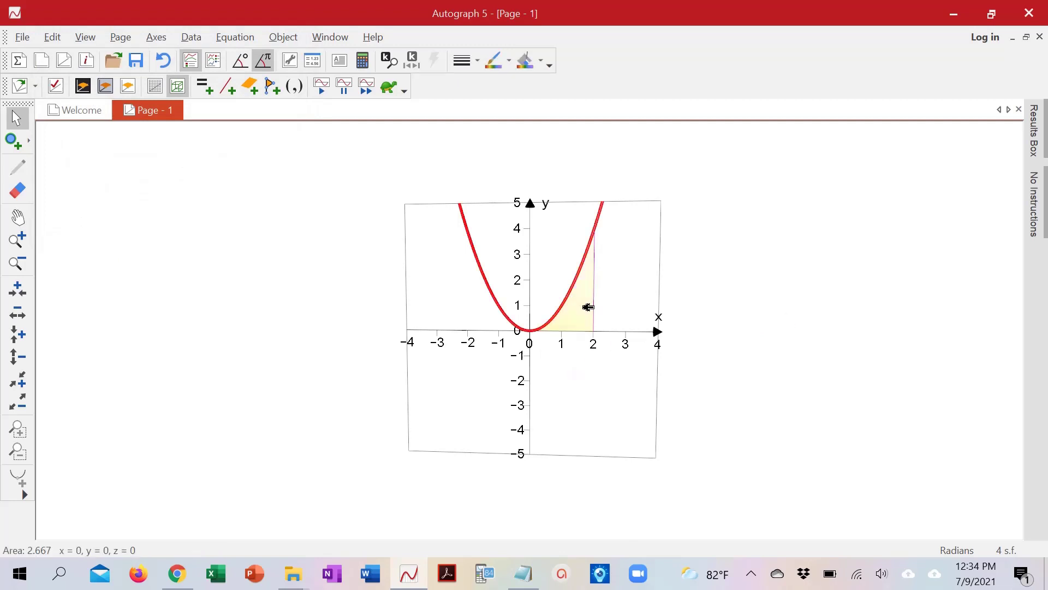
right_click(584, 307)
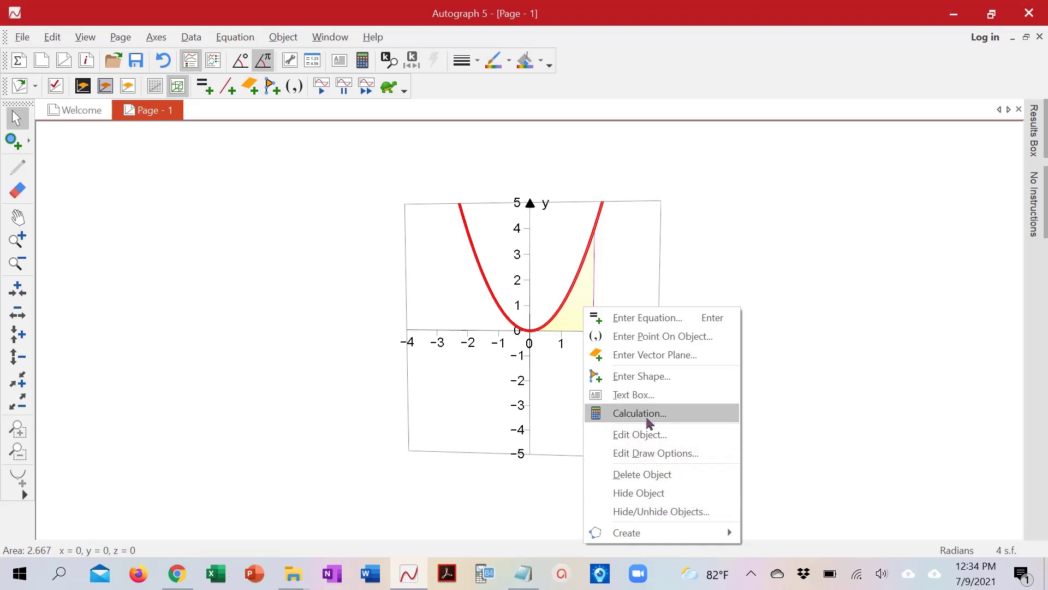
click(658, 453)
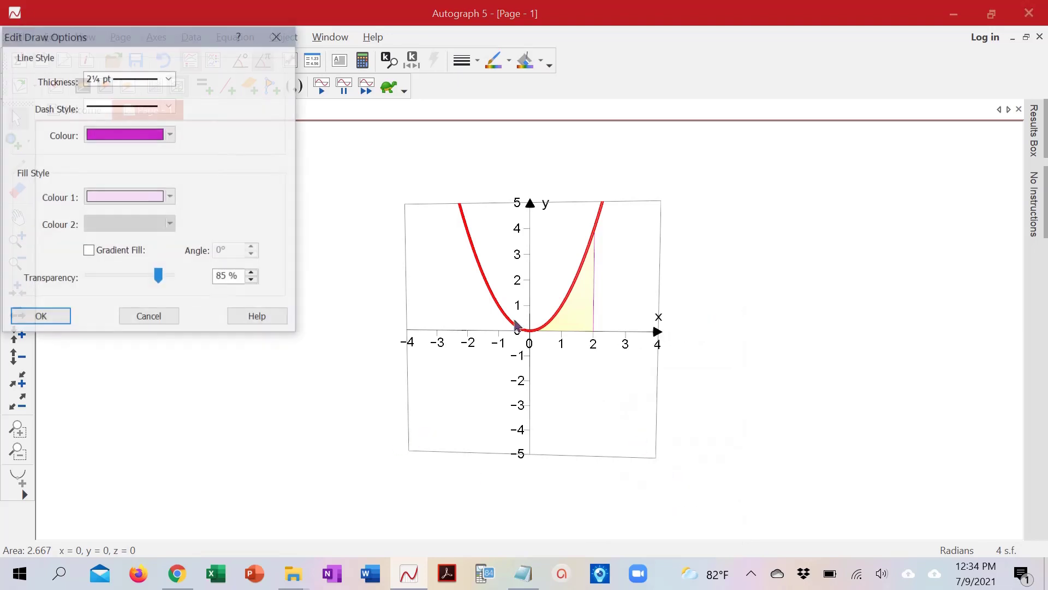
click(116, 135)
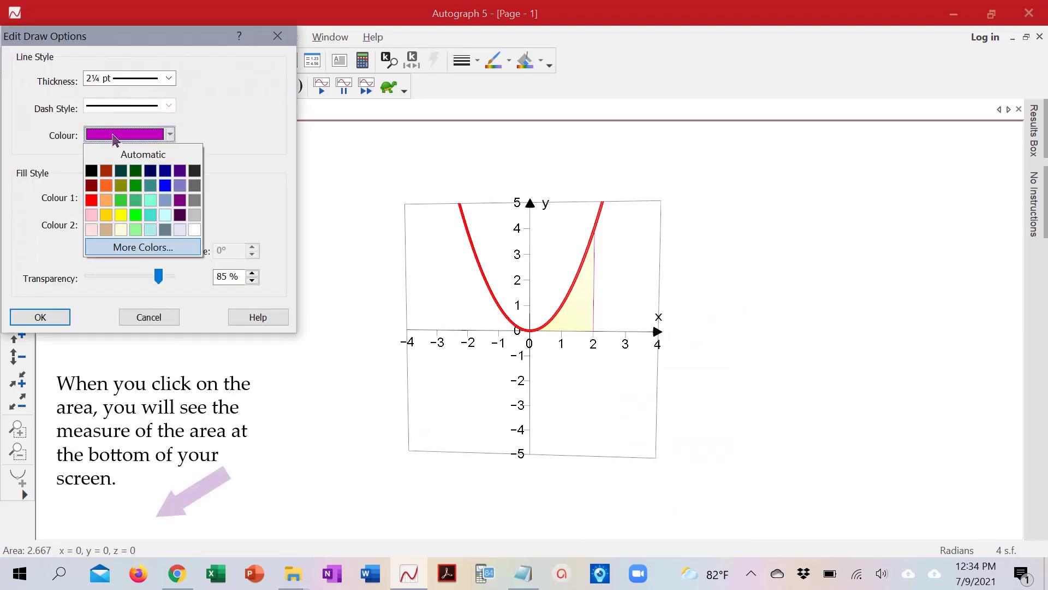
click(170, 196)
click(133, 198)
click(181, 263)
key(Return)
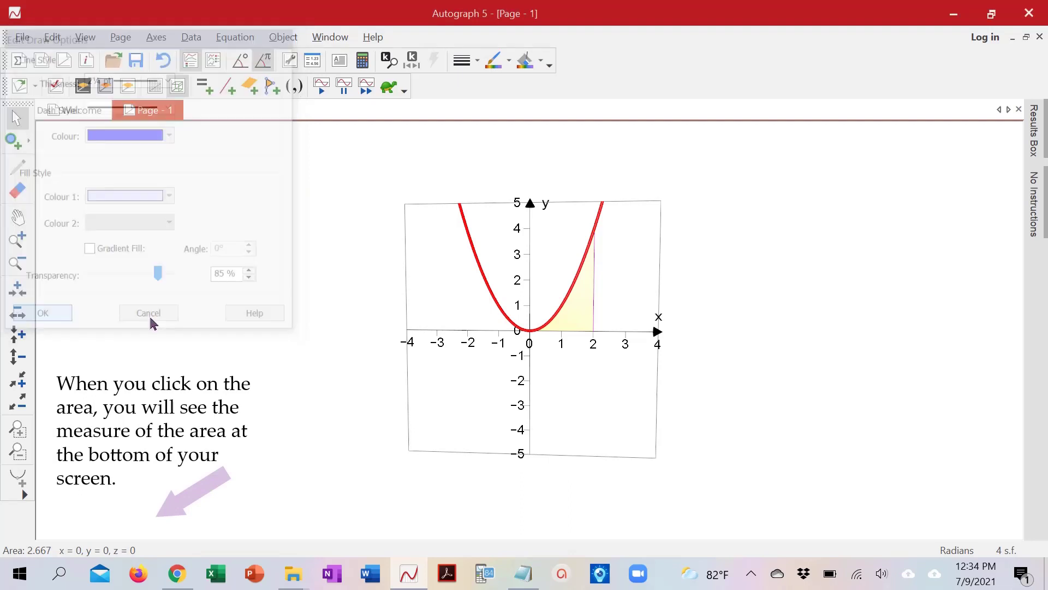
Switch on Slow Plot and select the shaded area to show its 2.667 size.
drag(426, 308, 384, 306)
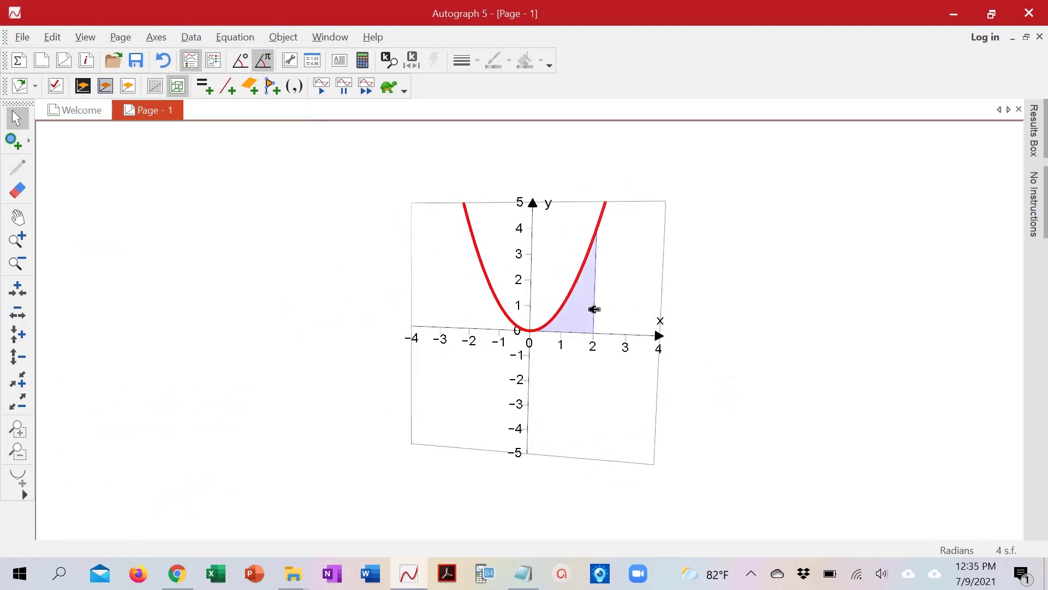
click(389, 86)
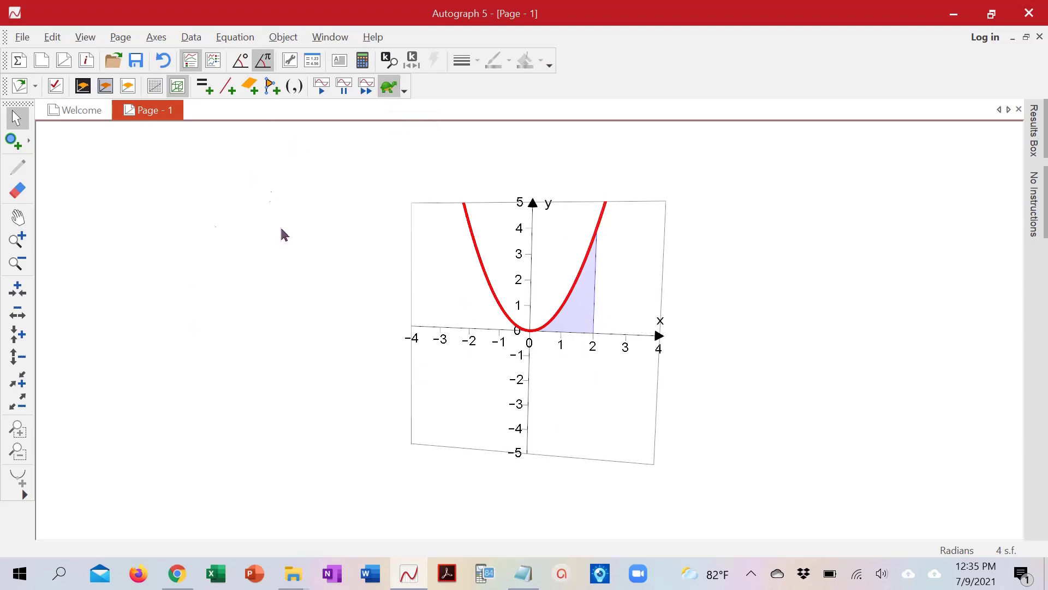
click(587, 304)
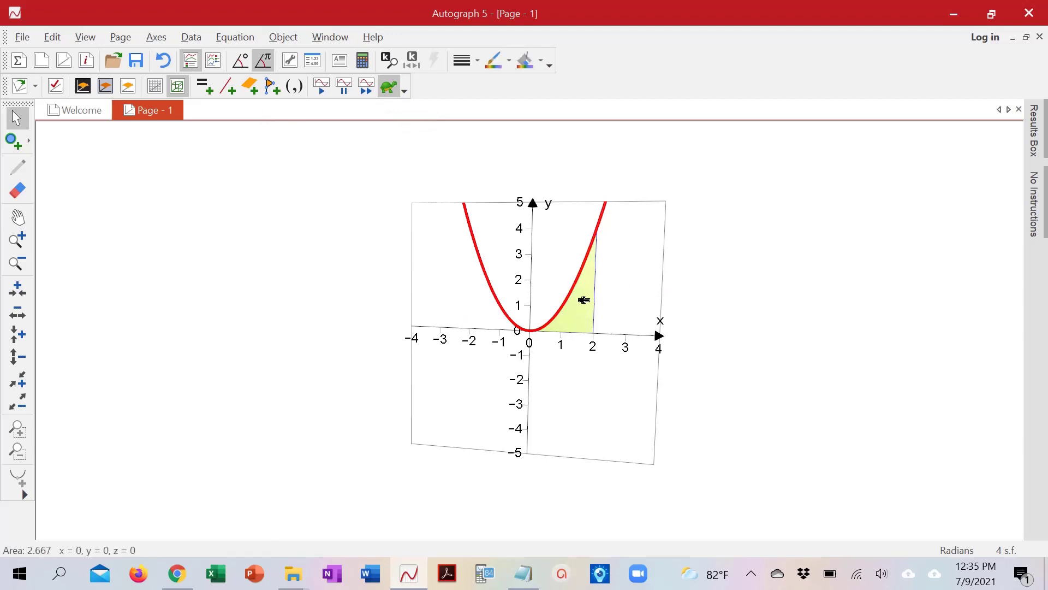
Create a volume of revolution from the shaded area with axis of rotation y = 0.
right_click(583, 300)
mouse_move(663, 526)
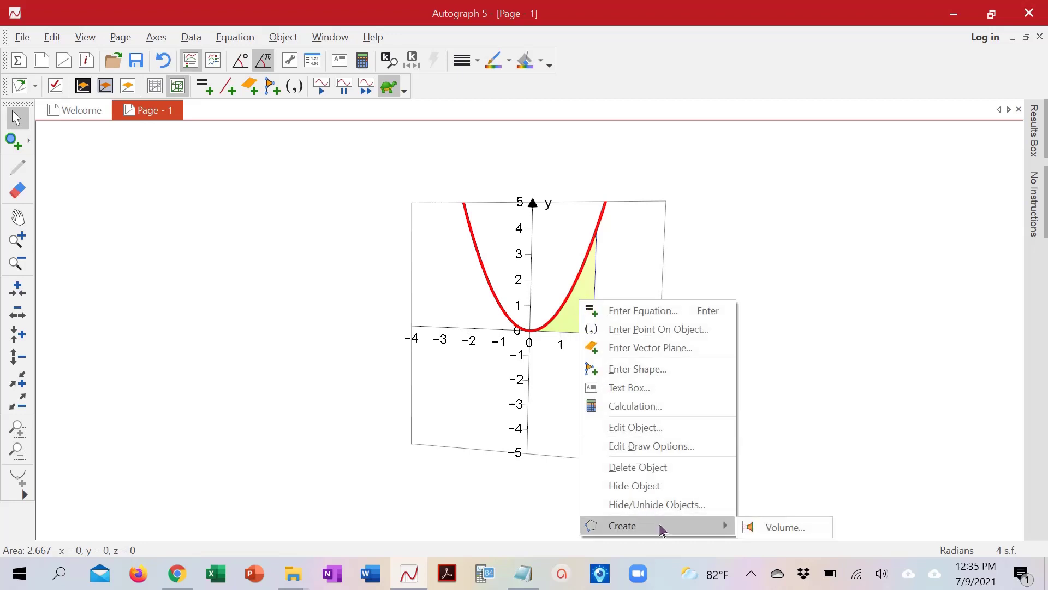
click(765, 529)
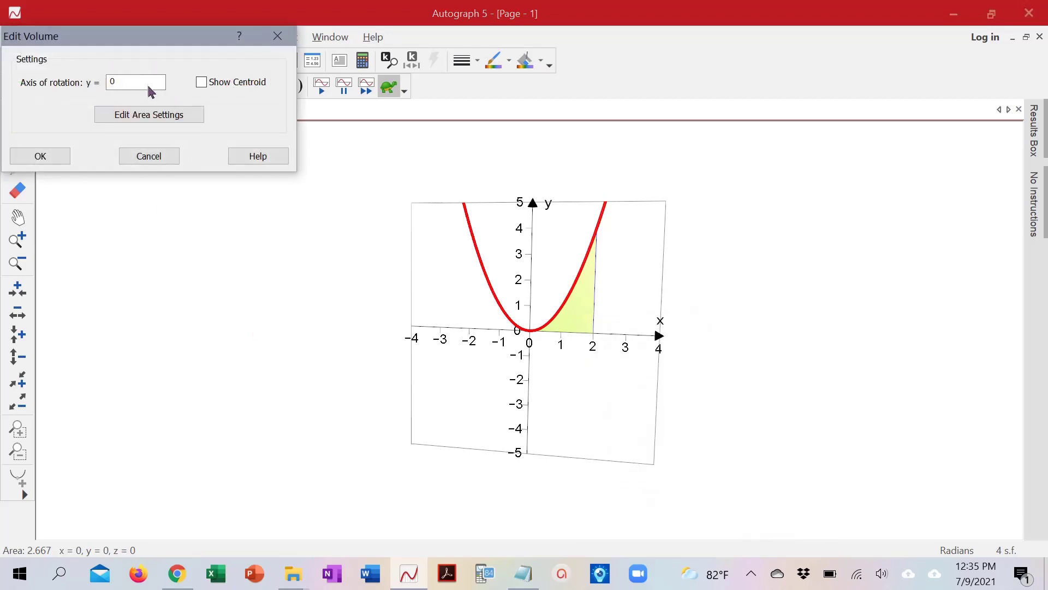
drag(131, 42, 153, 40)
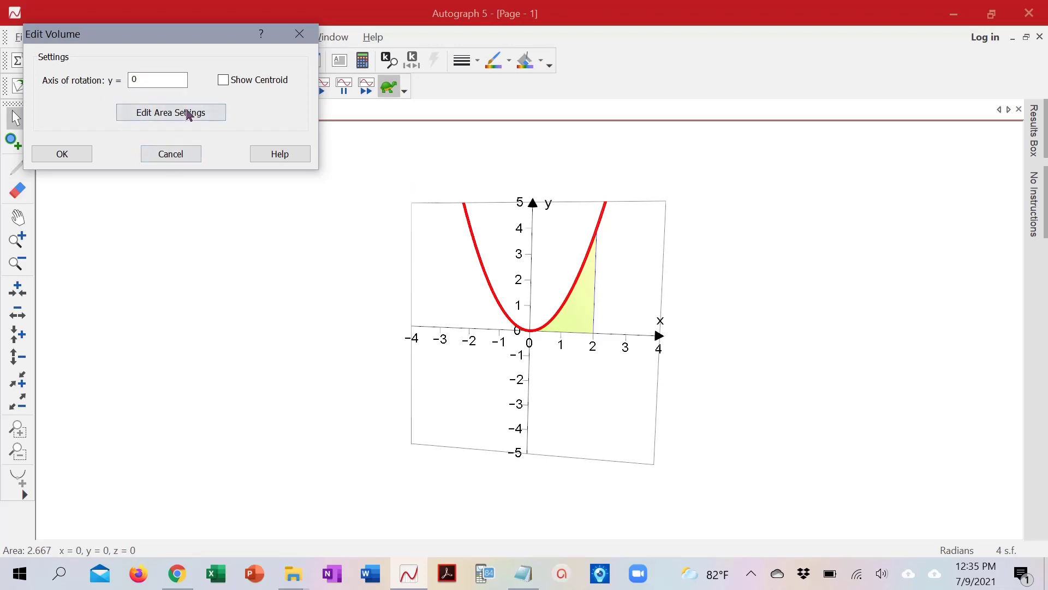
click(64, 155)
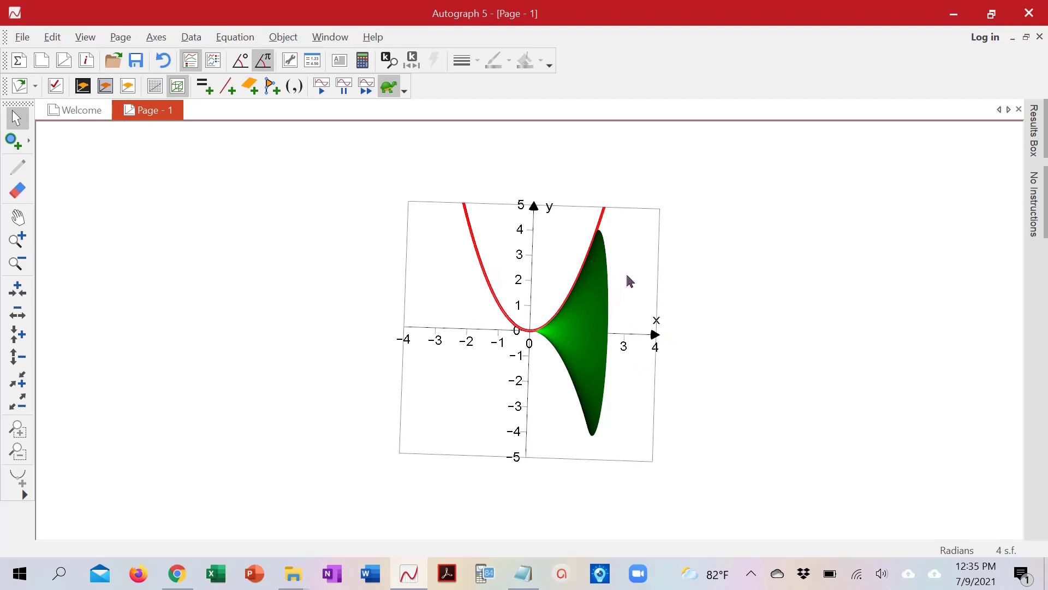
Rotate the view to inspect the finished green solid with volume 6.4π.
drag(632, 299, 714, 259)
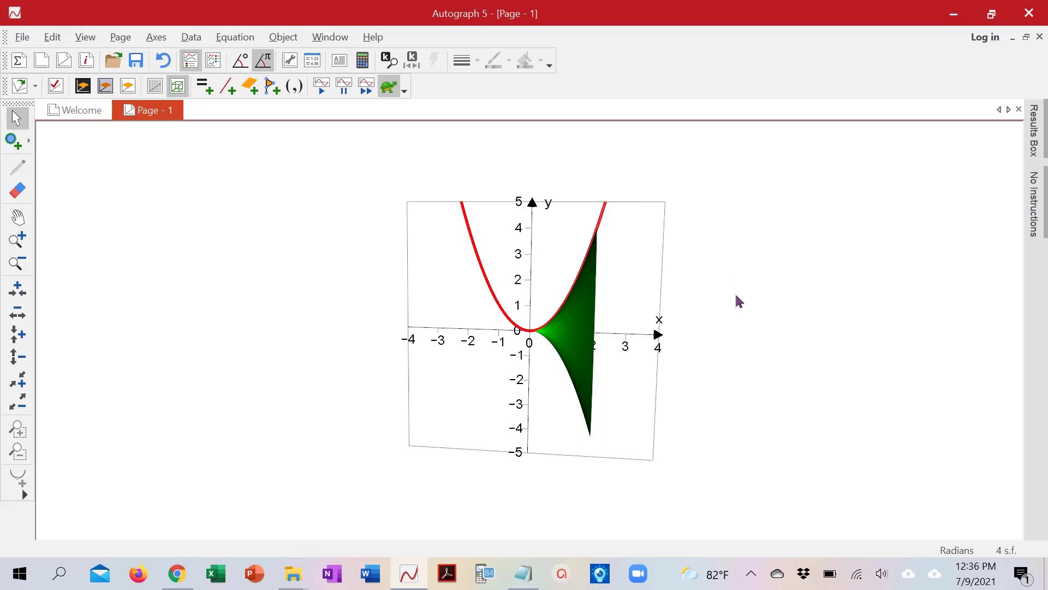
Change the solid of revolution's fill colour to blue.
click(582, 326)
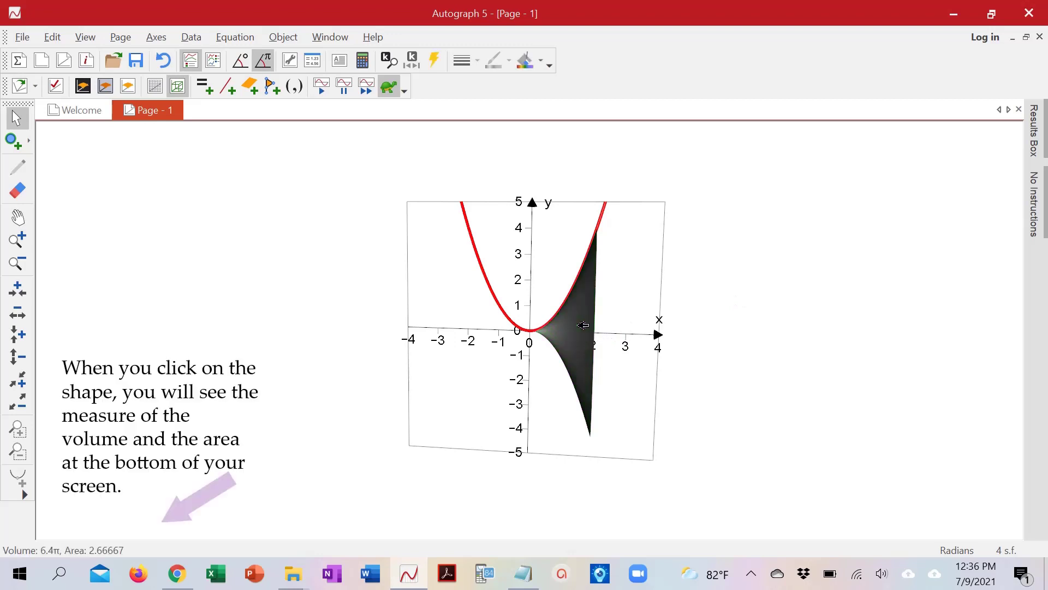
right_click(583, 325)
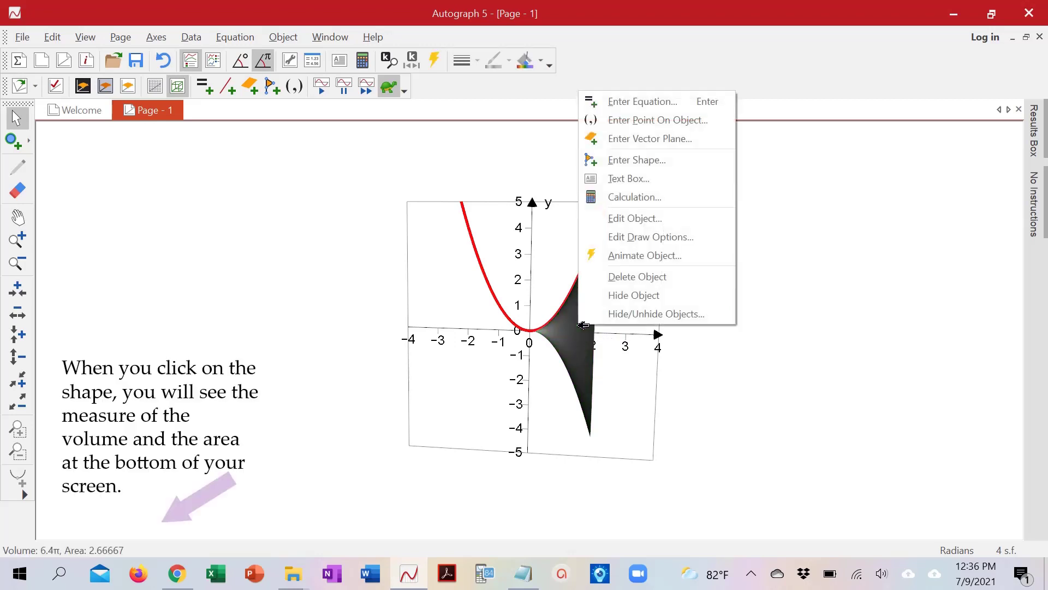
click(622, 238)
click(113, 201)
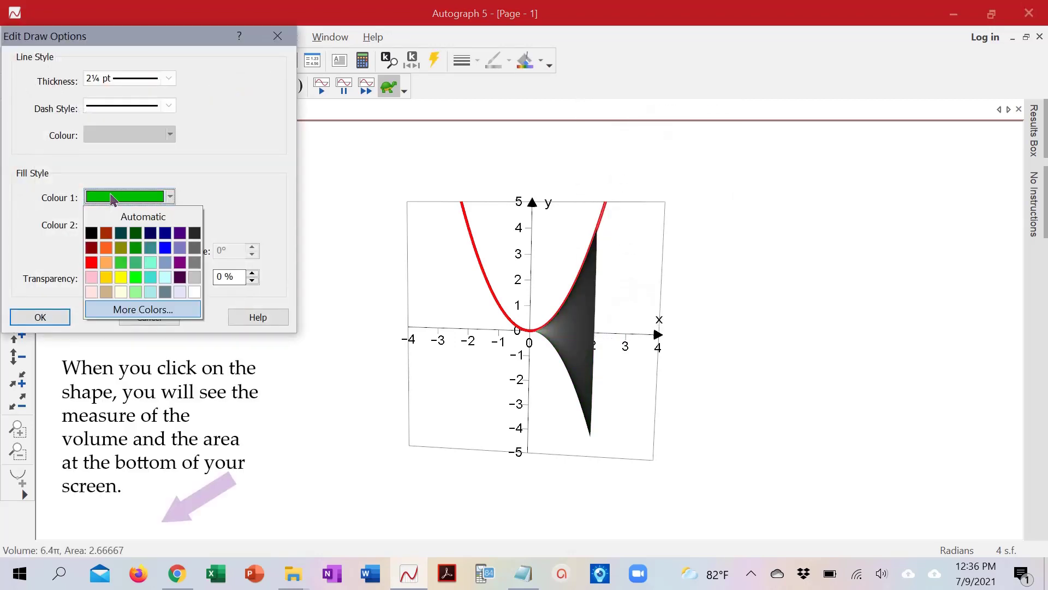
click(163, 249)
click(40, 317)
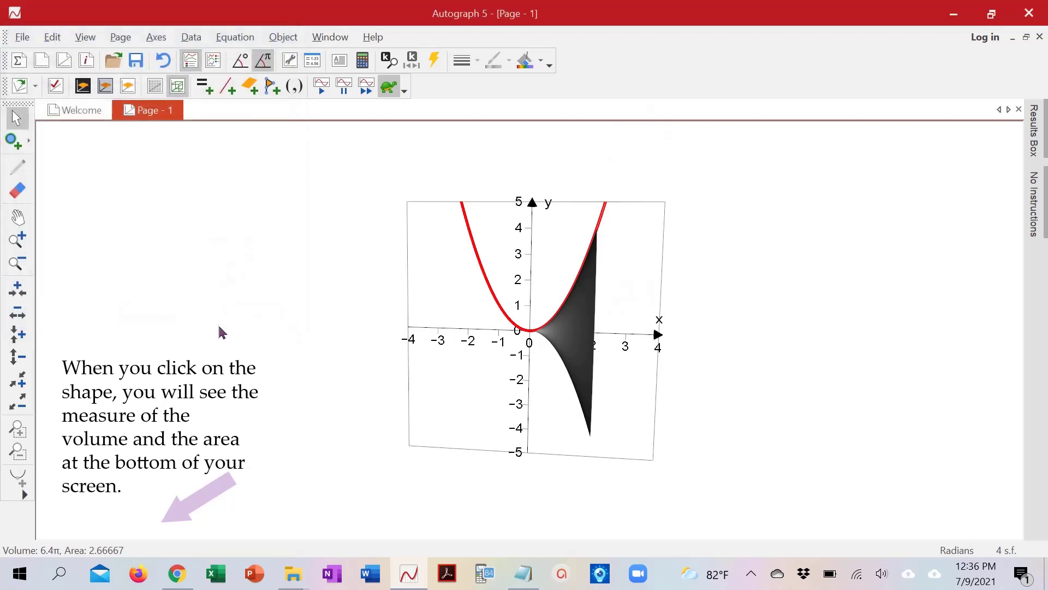
mouse_move(222, 333)
mouse_down()
mouse_move(351, 296)
mouse_move(375, 348)
mouse_up()
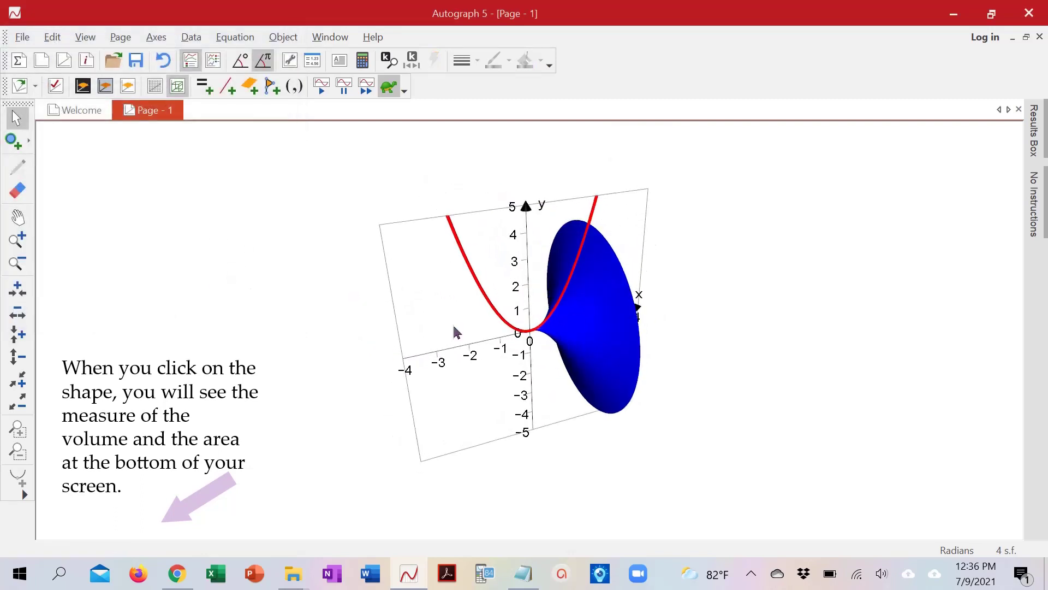
Raise the solid's fill transparency with the Transparency slider.
right_click(597, 338)
click(632, 261)
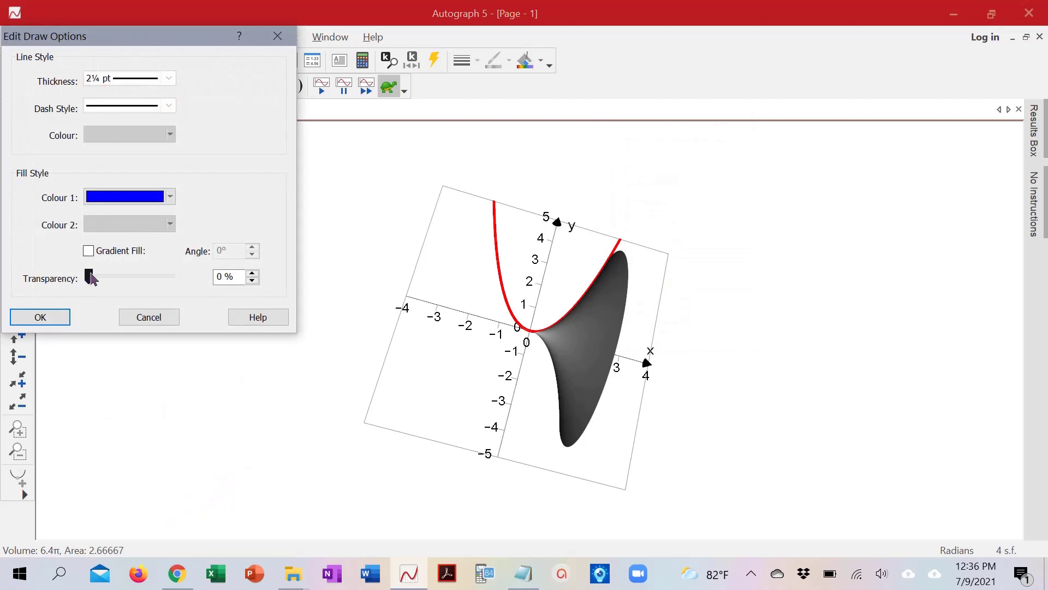
drag(88, 276, 127, 276)
click(40, 317)
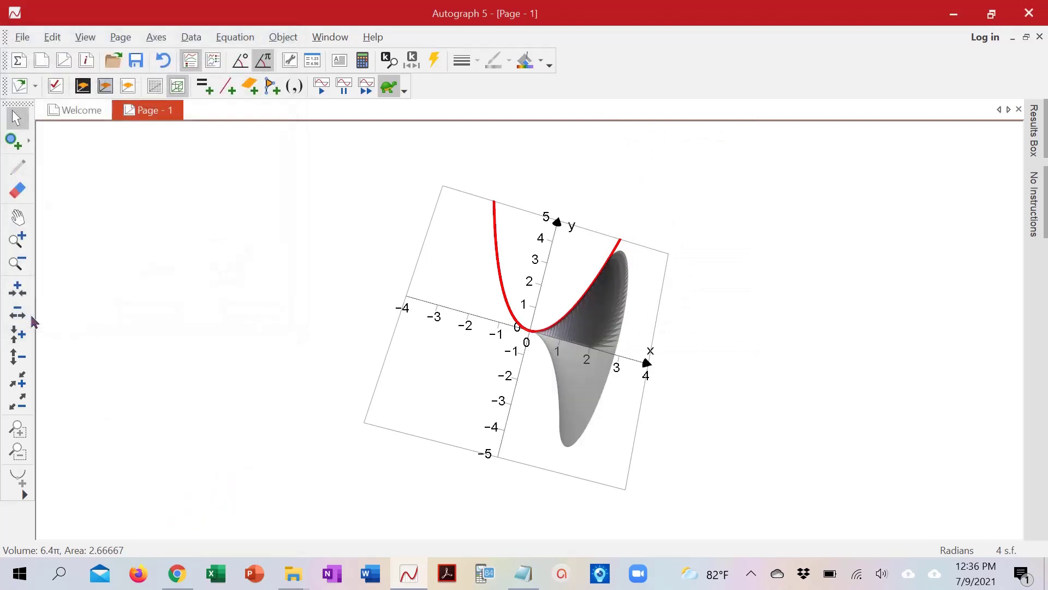
drag(348, 390, 307, 380)
Push the solid's transparency higher, to about 60%, and reselect it to check the look.
click(605, 309)
right_click(605, 308)
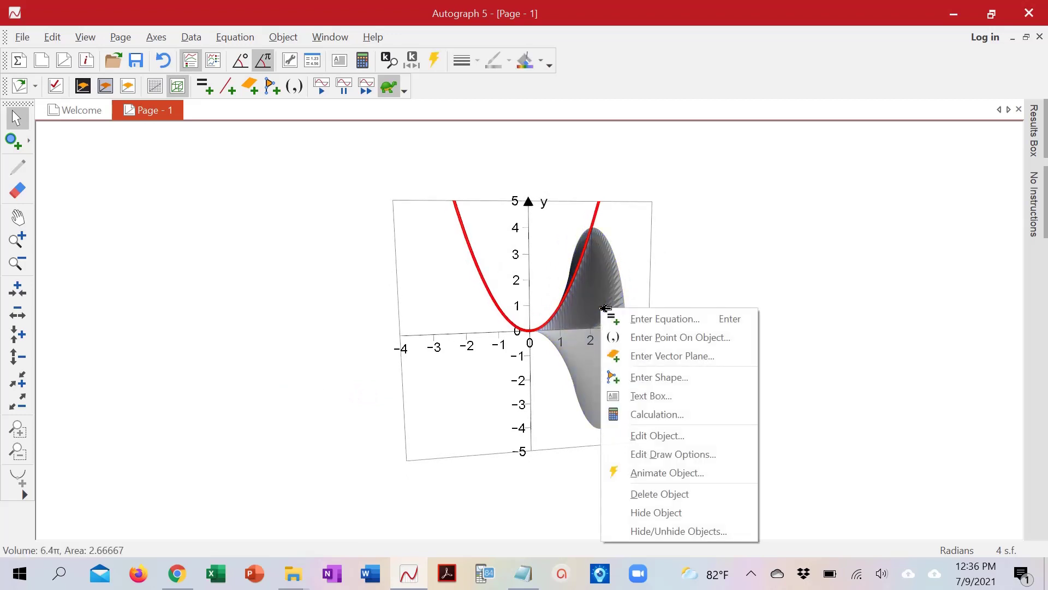
click(655, 455)
drag(133, 281, 149, 278)
click(40, 317)
click(496, 344)
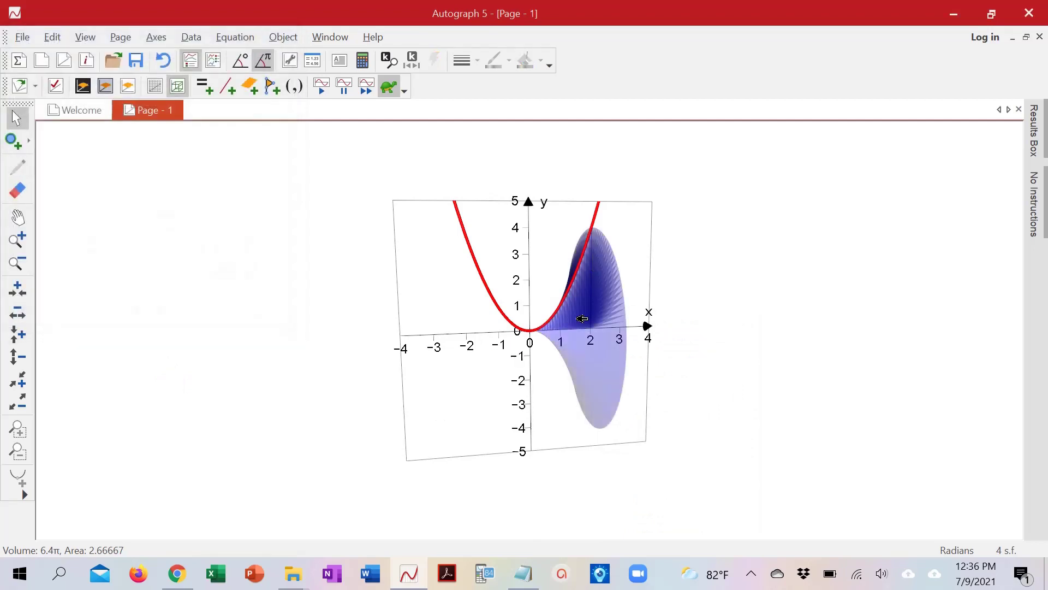
click(590, 348)
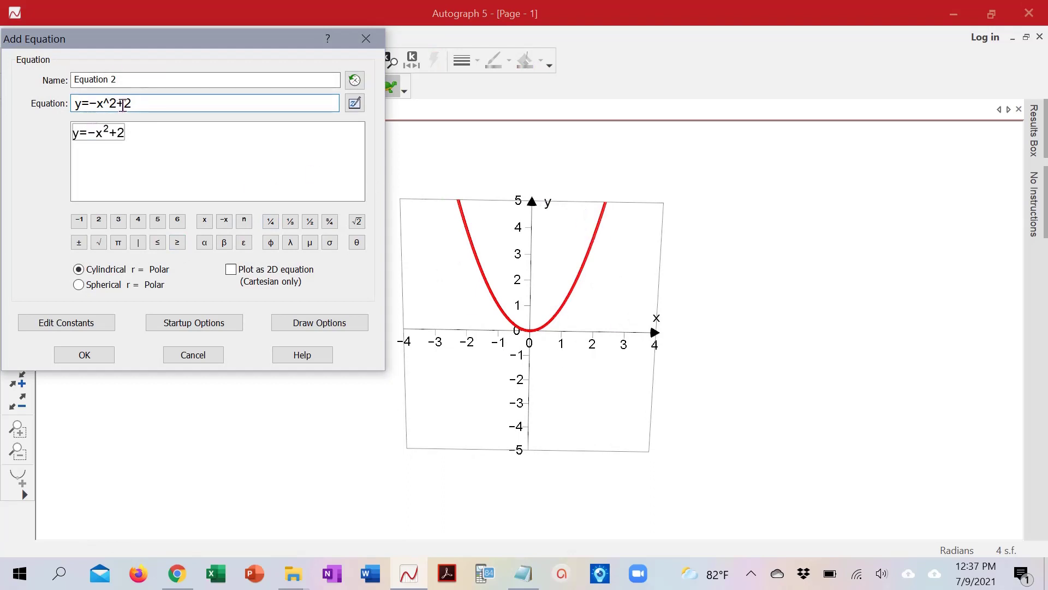
Plot y=-x^2+2 as a 2D equation, a magenta parabola crossing y=x^2.
click(230, 269)
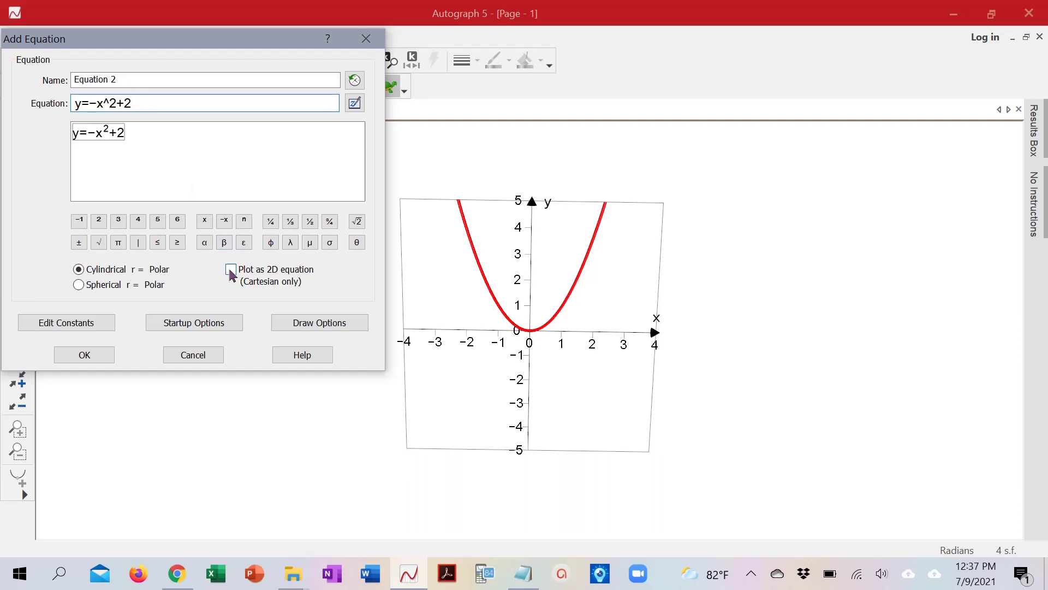
click(81, 356)
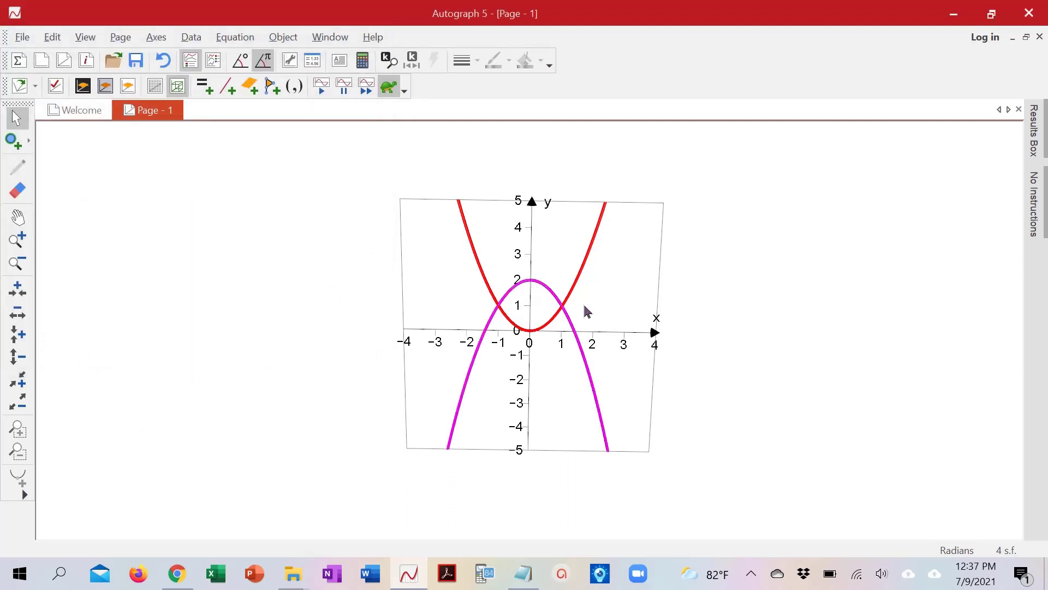
Create the area between y=-x^2+2 and y=x^2 from x=-1 to 1.
click(542, 281)
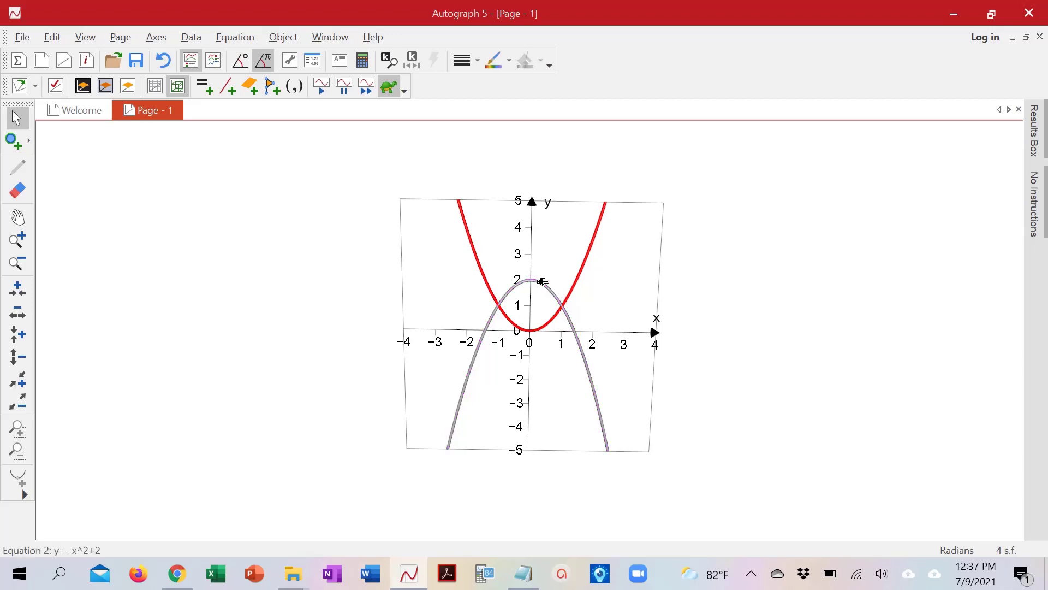
shift+click(558, 317)
right_click(558, 317)
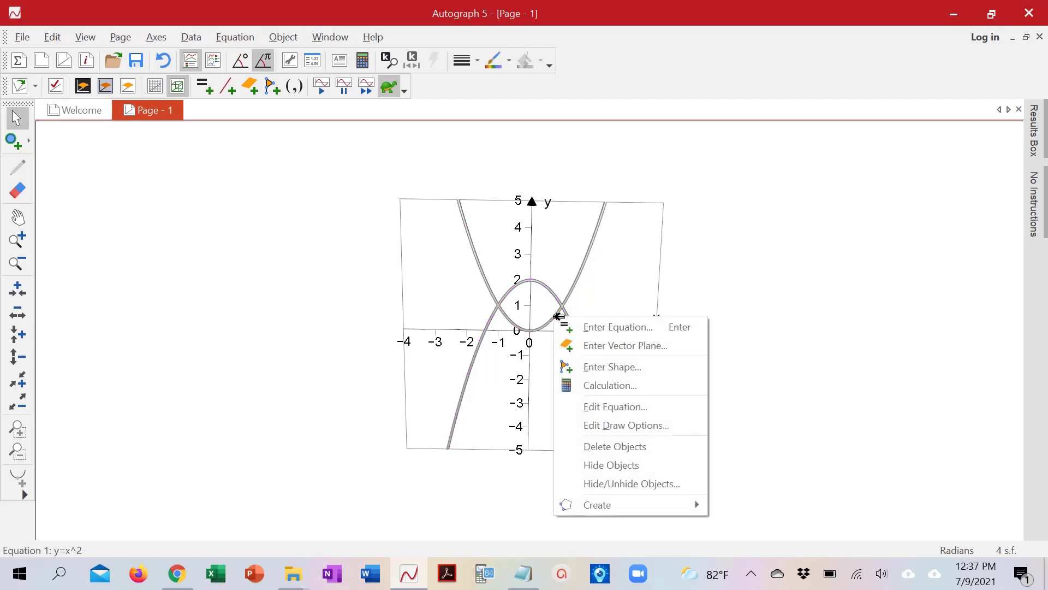
mouse_move(614, 505)
click(749, 507)
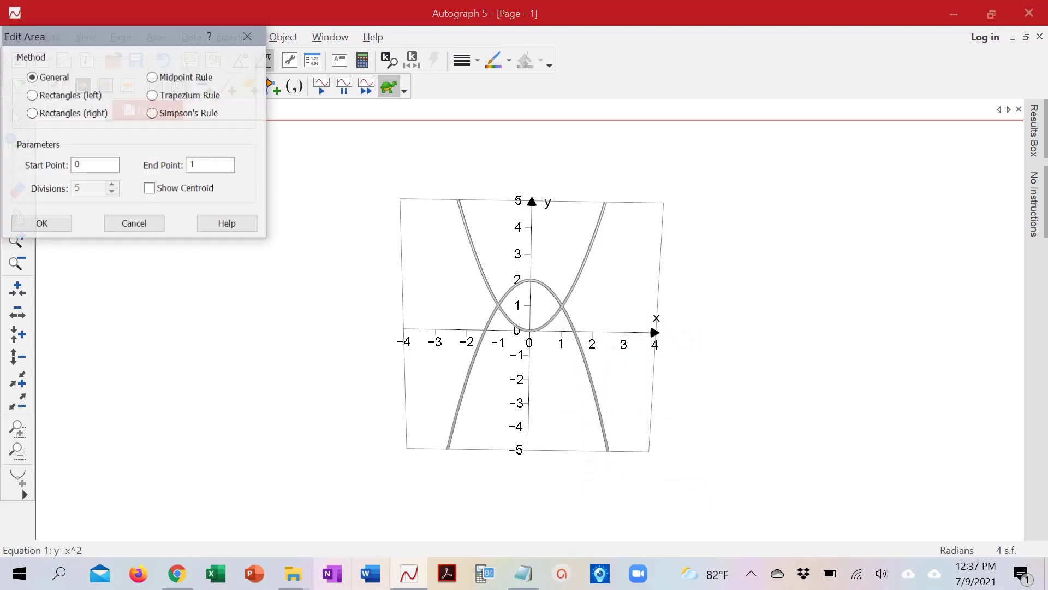
drag(96, 165, 28, 168)
text(-1)
key(Return)
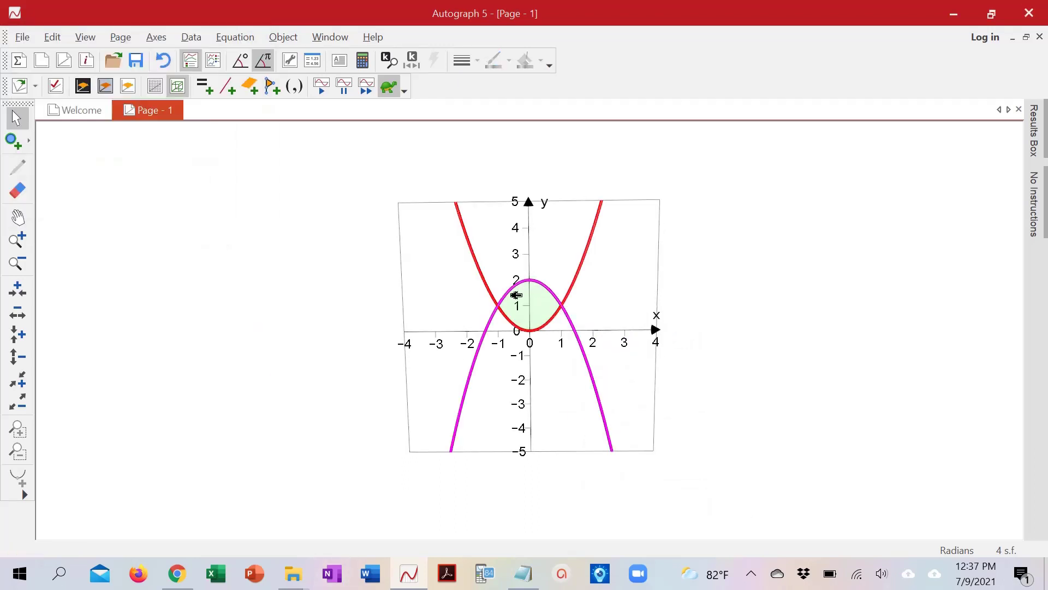
Change the shaded area's fill colour to purple.
click(547, 307)
right_click(543, 307)
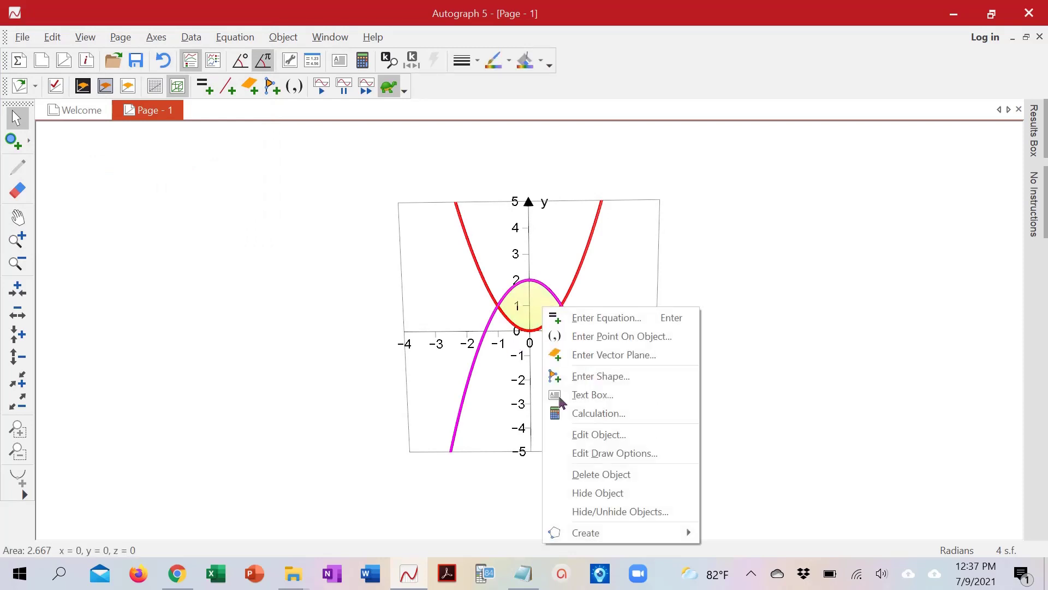
click(607, 453)
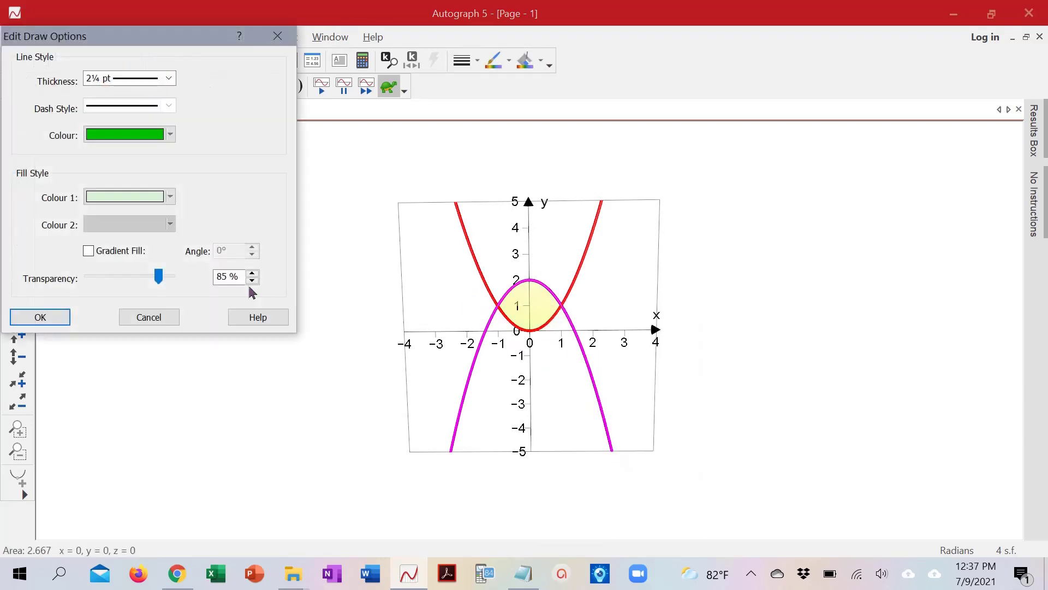
click(111, 199)
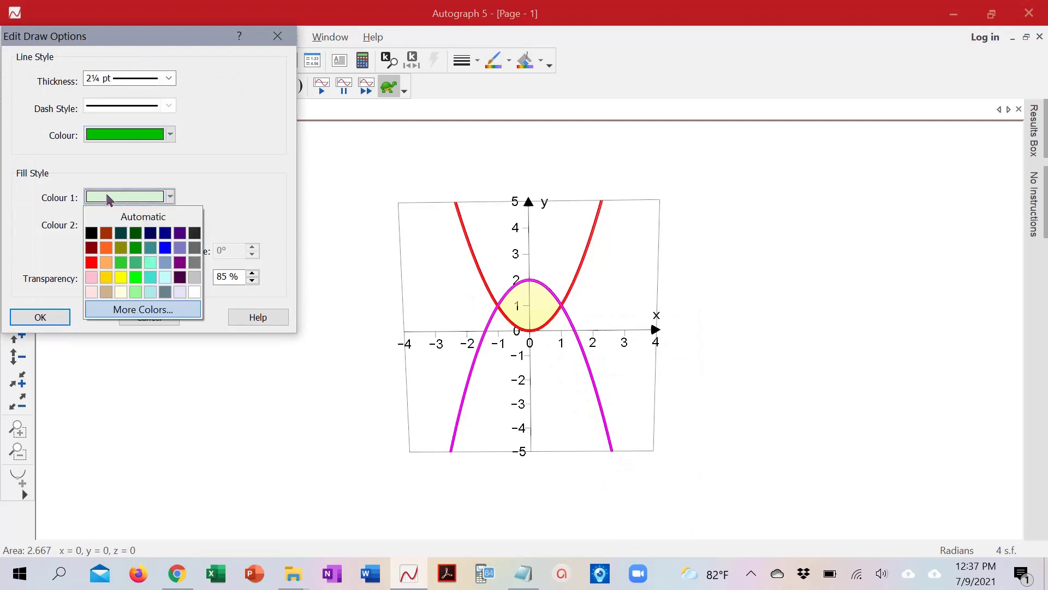
click(178, 264)
click(60, 316)
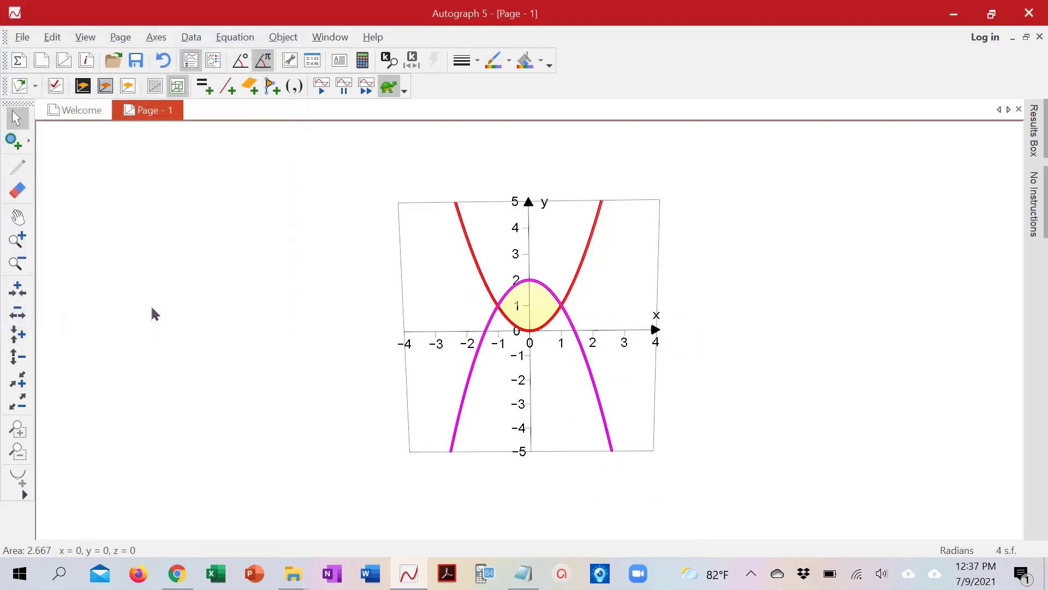
Spin the shaded region about y=0 into a yellow solid of volume 5.333π and rotate it.
click(551, 308)
right_click(550, 309)
mouse_move(644, 538)
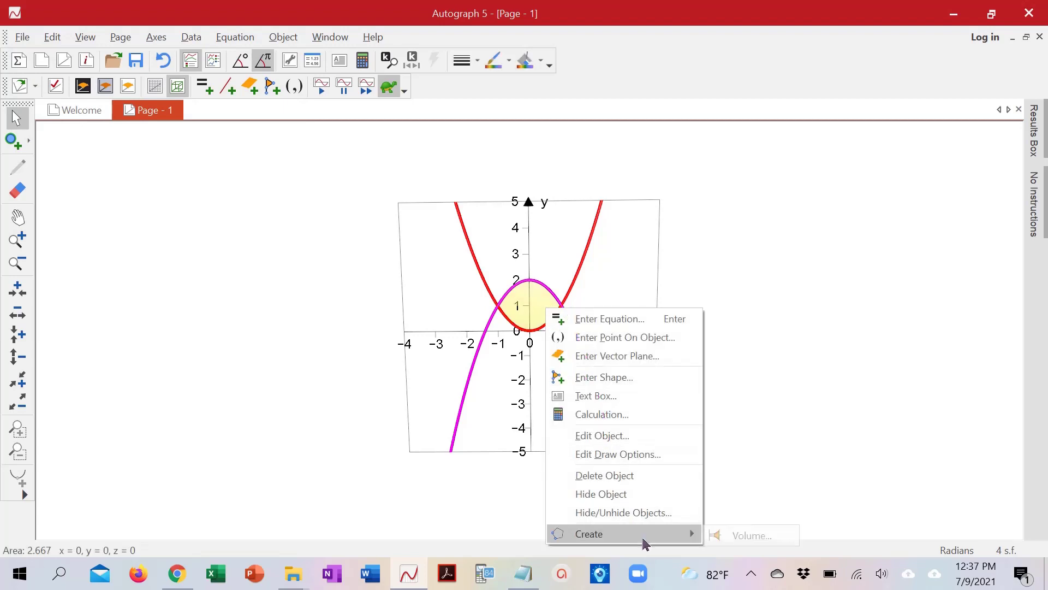
click(751, 536)
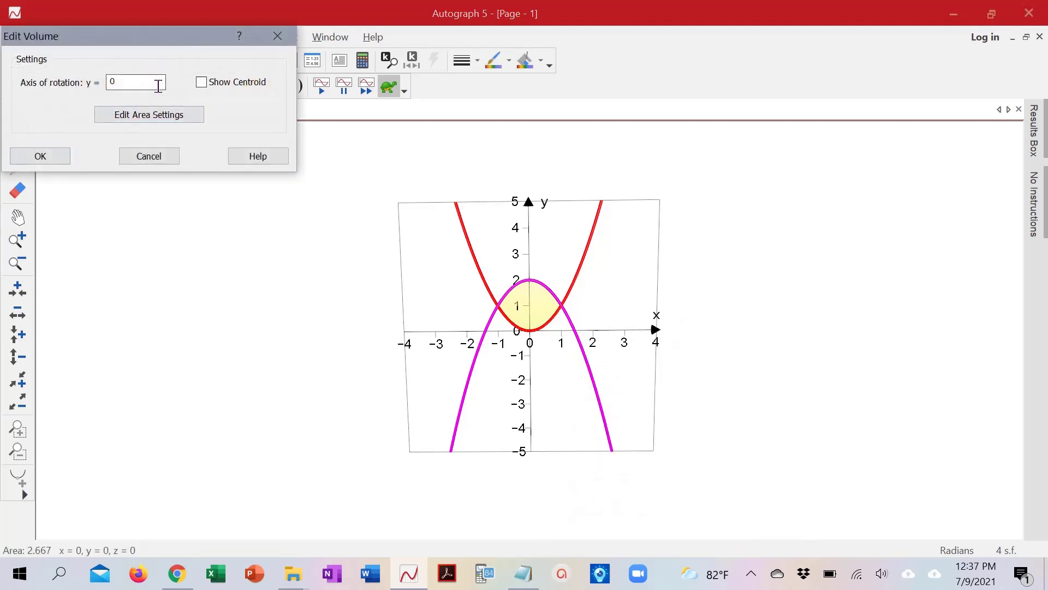
click(40, 156)
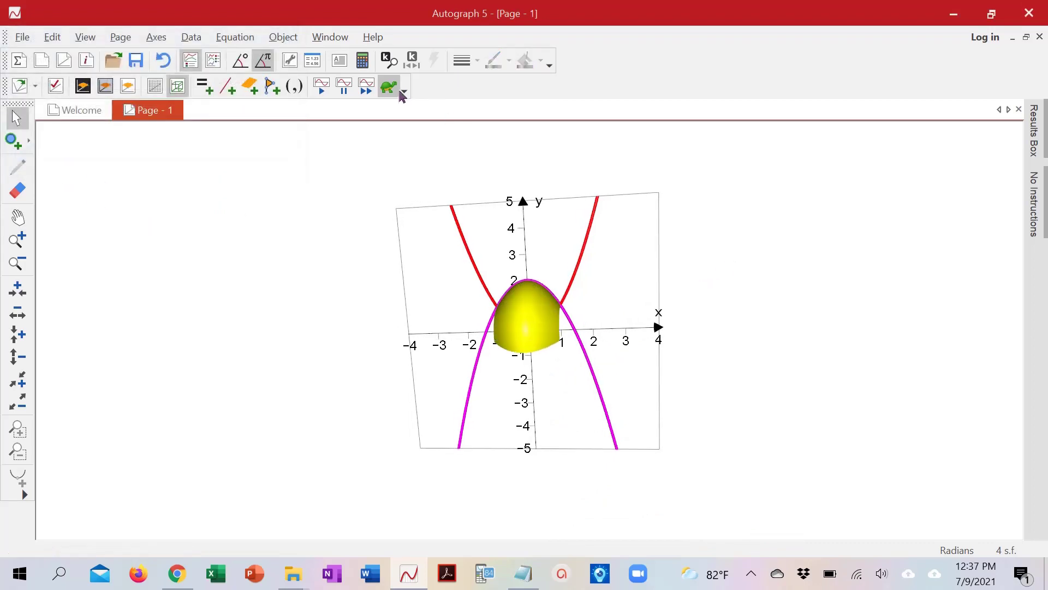
drag(840, 278, 445, 288)
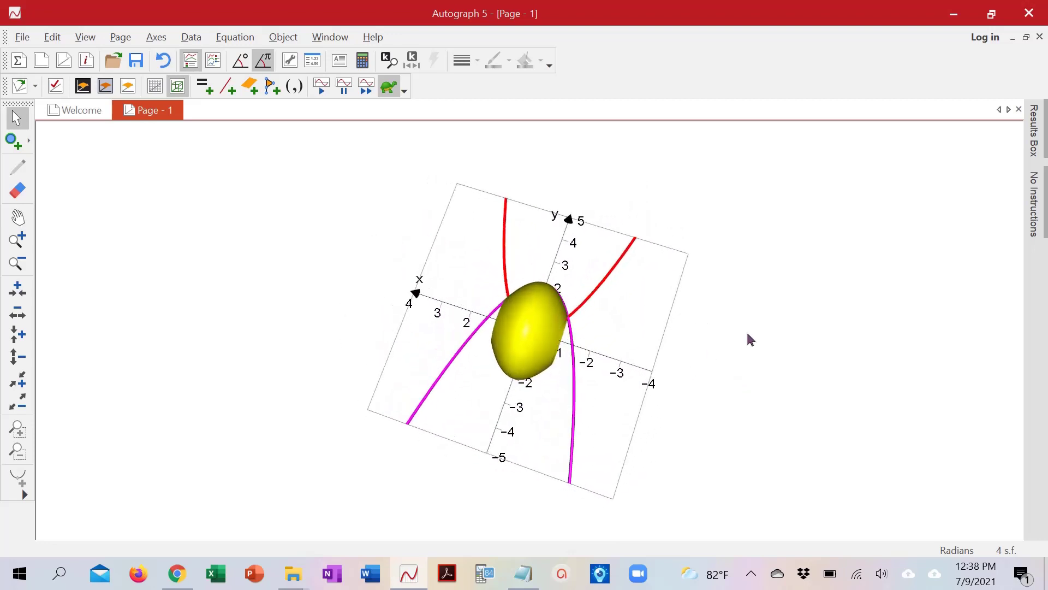
drag(375, 281, 598, 428)
Delete the first solid and spin the region about y=-2 into a 16π torus.
click(538, 327)
key(Delete)
click(540, 323)
right_click(542, 322)
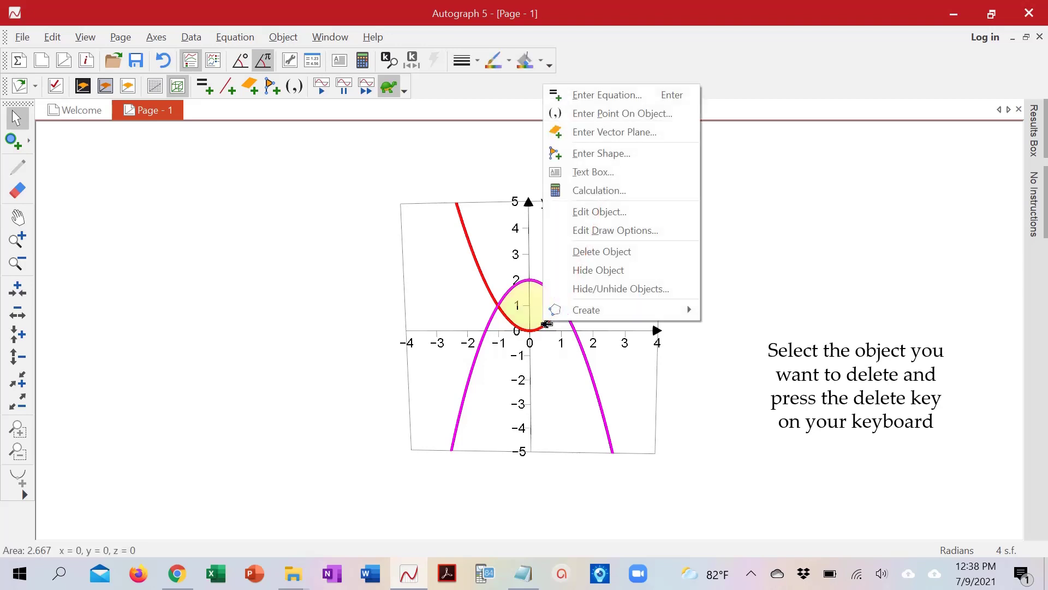
mouse_move(596, 308)
click(731, 314)
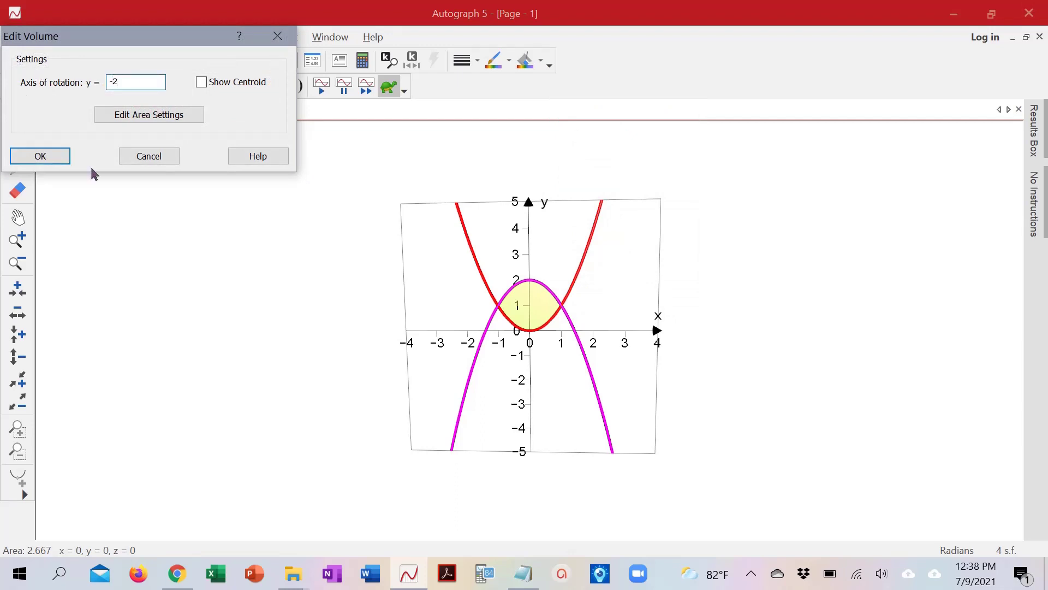
click(51, 156)
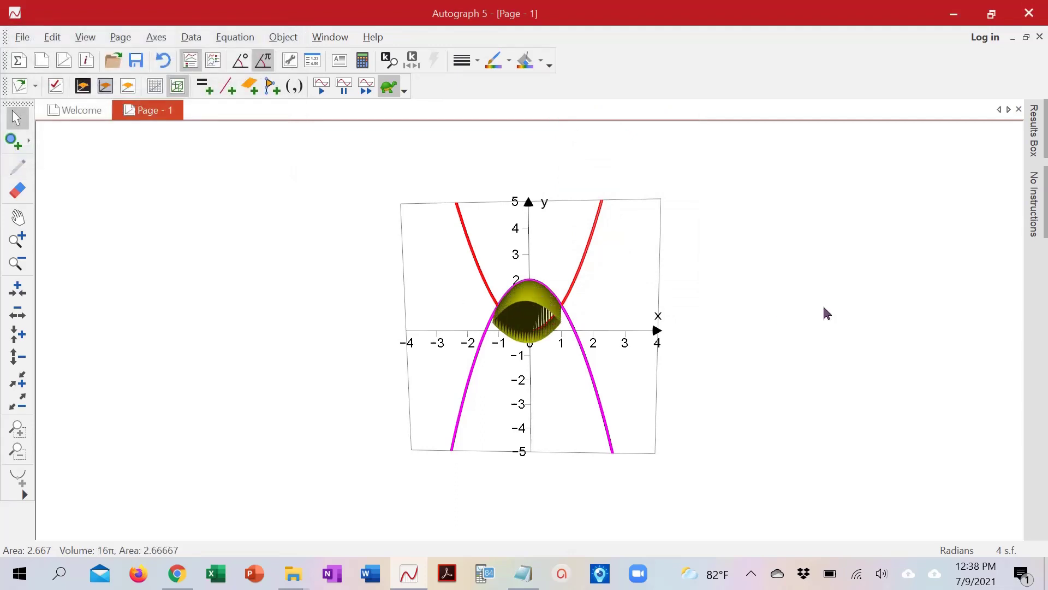
Rotate and tilt the 3-D view to inspect the torus from several angles.
drag(844, 291, 389, 339)
drag(490, 232, 709, 369)
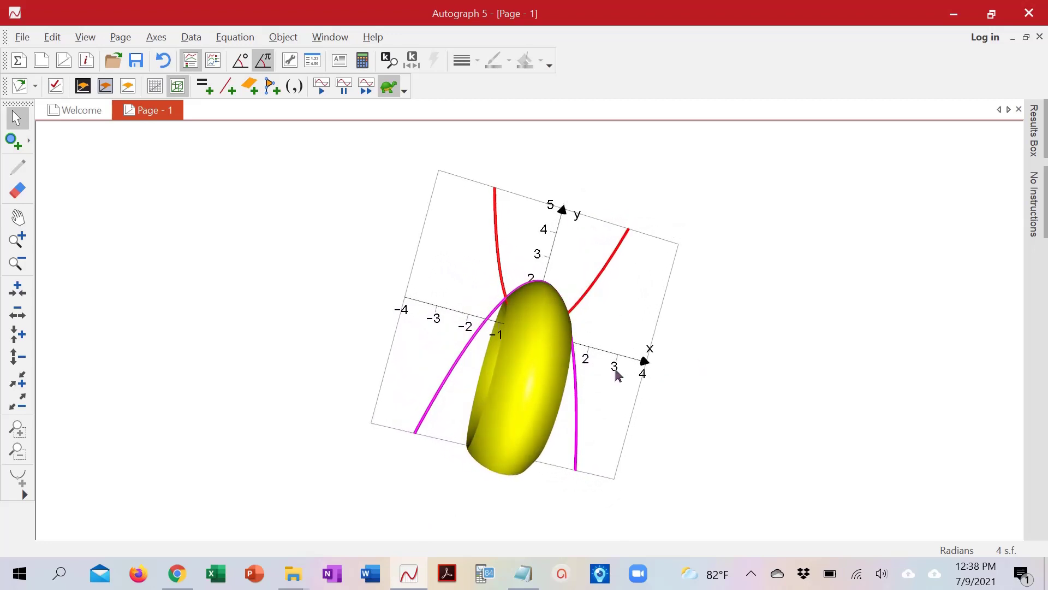
drag(615, 445, 770, 432)
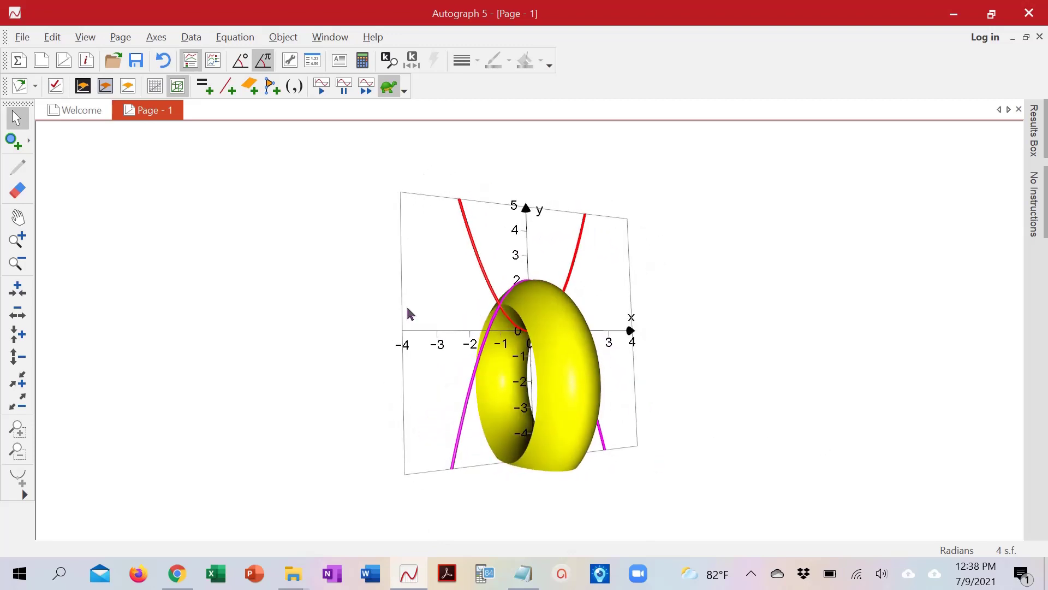
drag(346, 260, 391, 272)
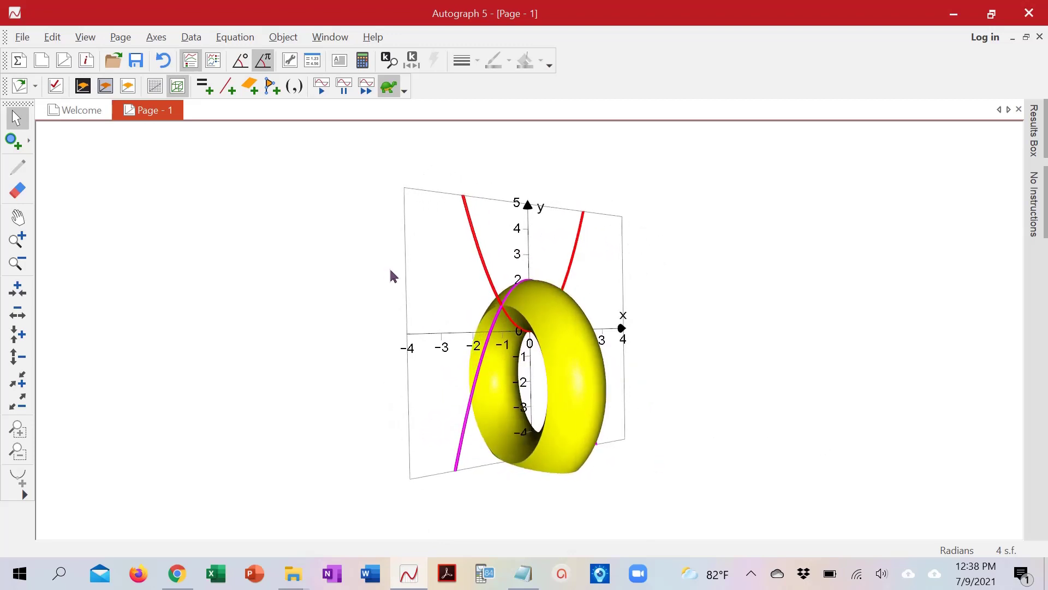